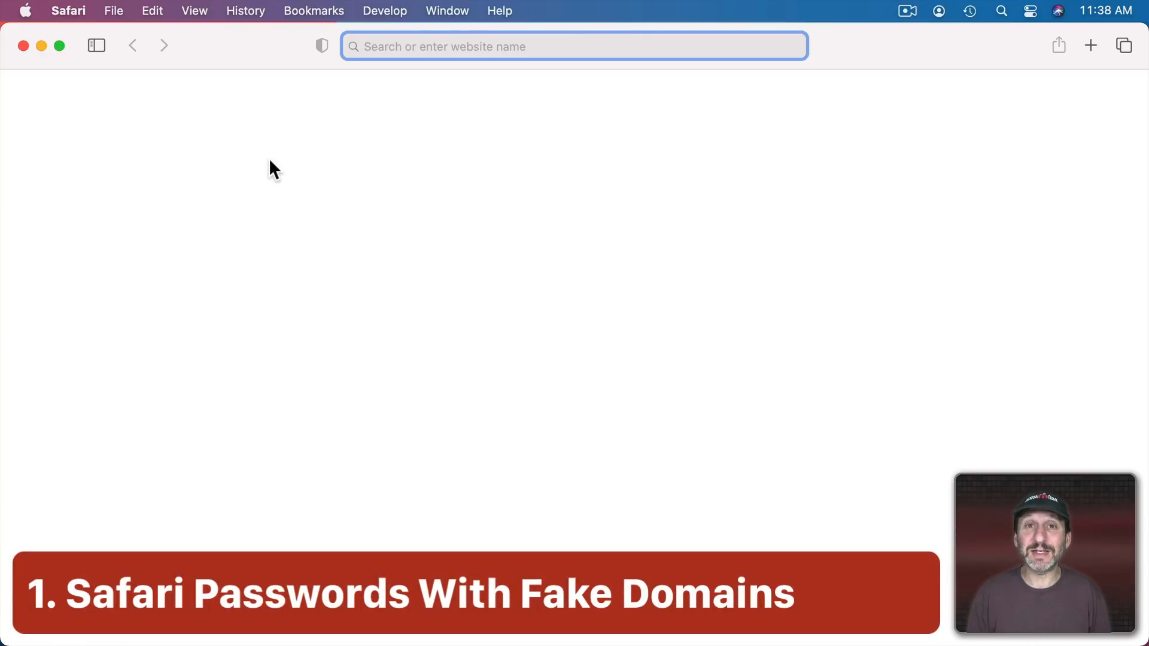
# Unlock Safari's saved passwords in Preferences with the account password and start a new password entry
pyautogui.click(76, 9)
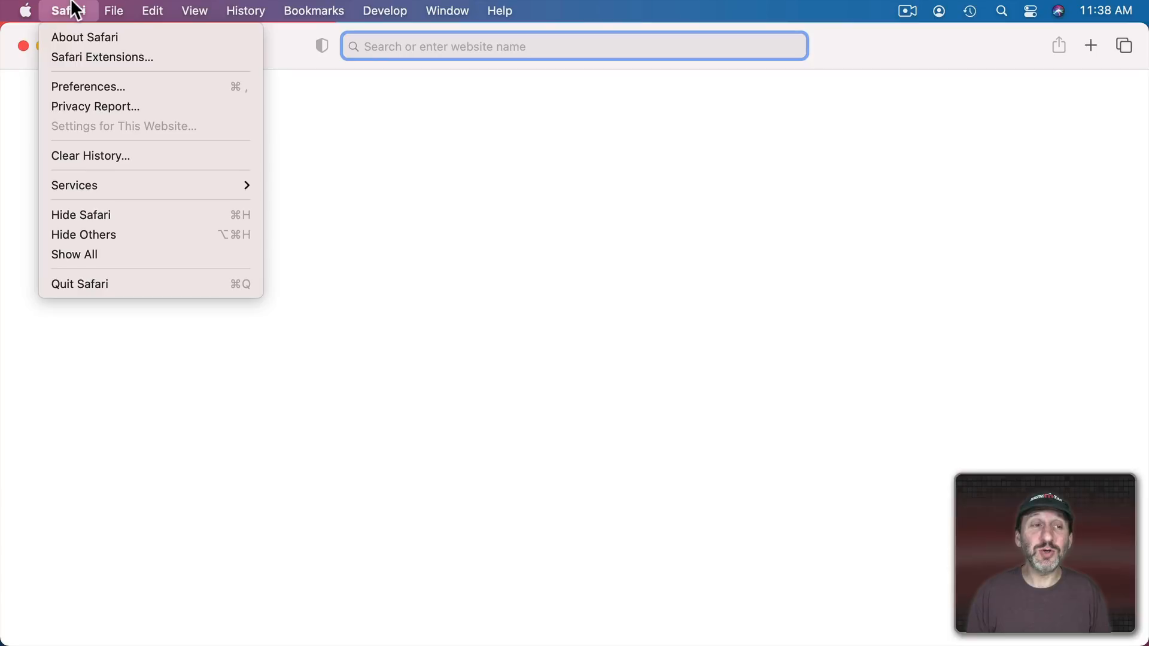
pyautogui.click(99, 89)
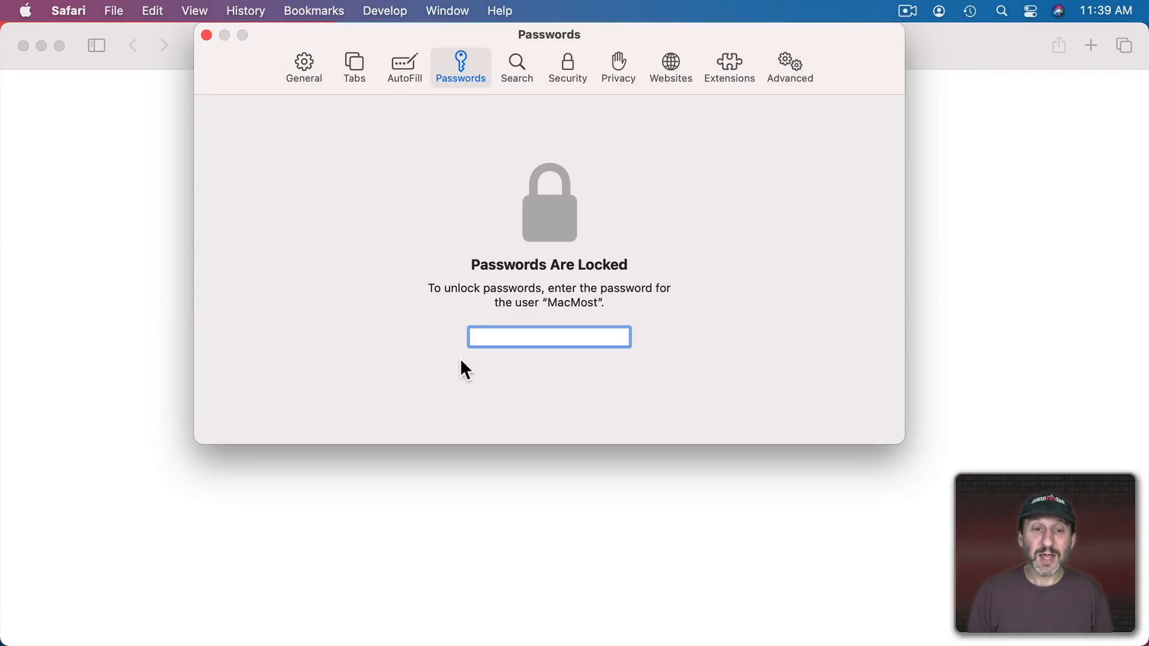
pyautogui.press('Return')
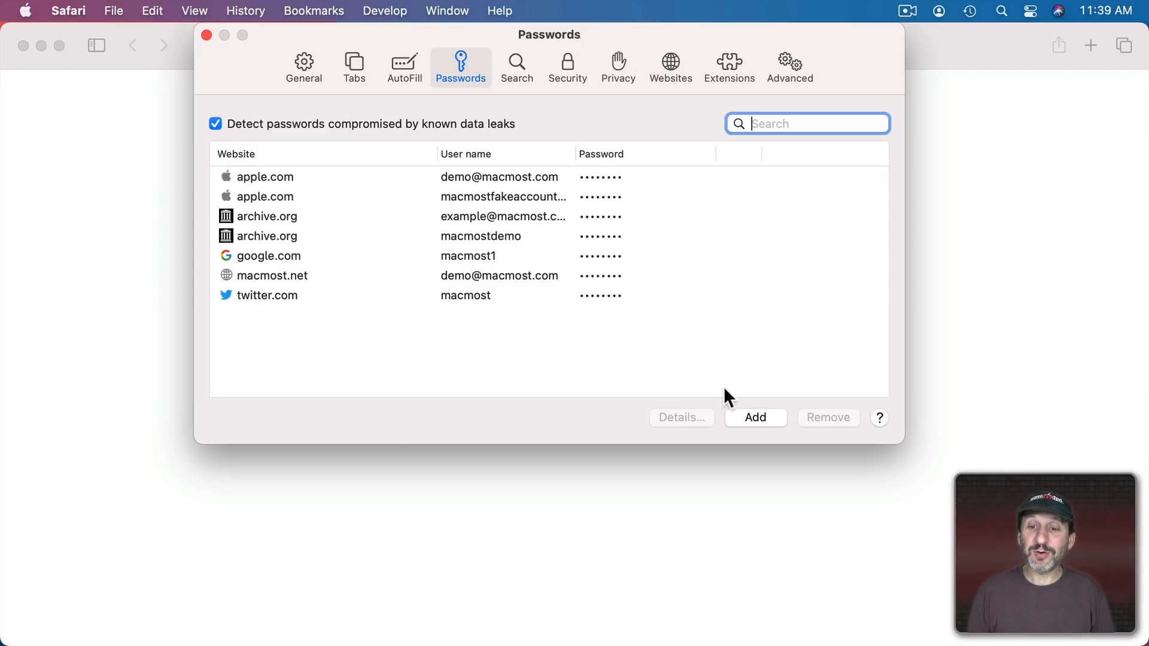
pyautogui.click(747, 415)
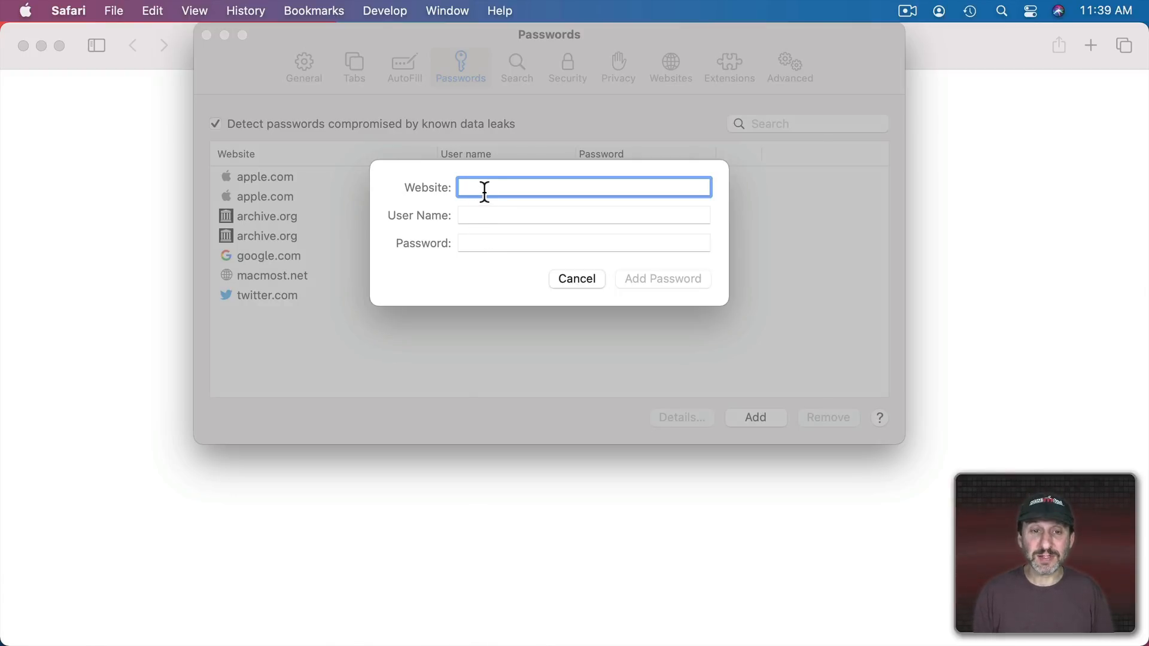
pyautogui.press('BackSpace')
pyautogui.write('https:')
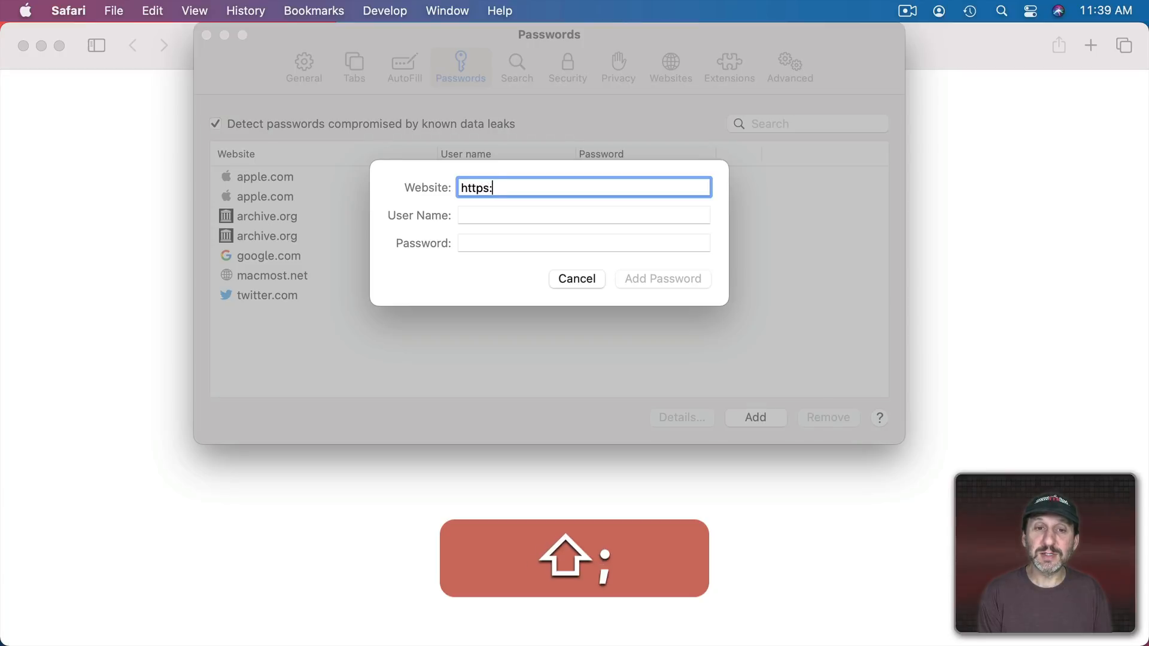
pyautogui.write('//example')
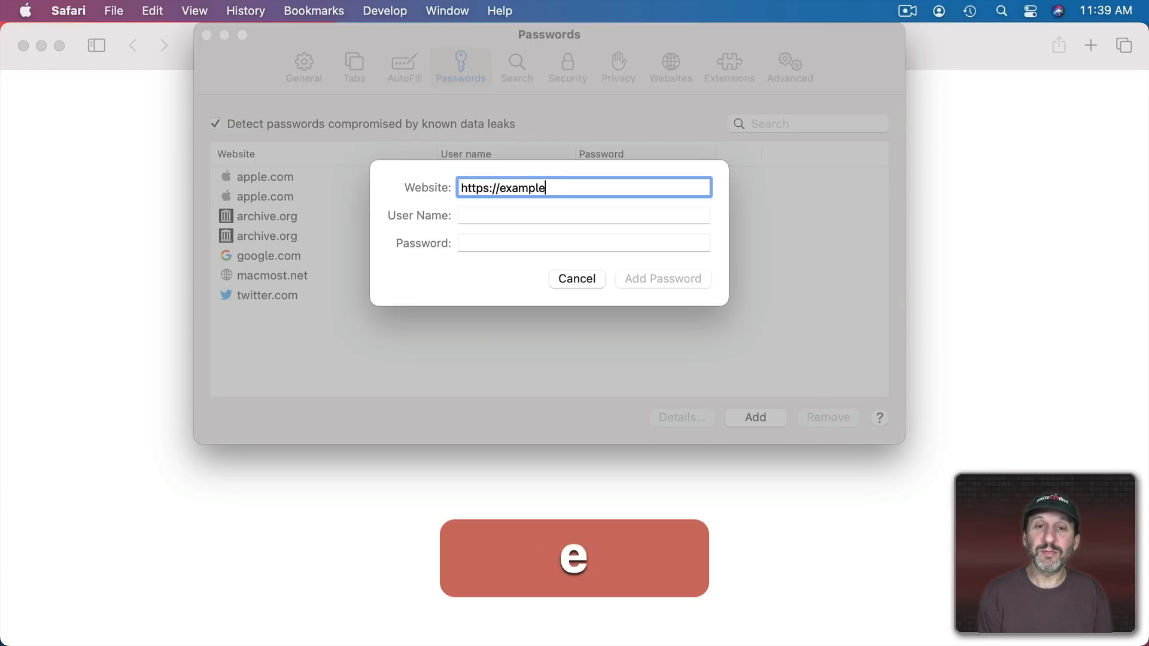
pyautogui.write('.com')
pyautogui.press('Tab')
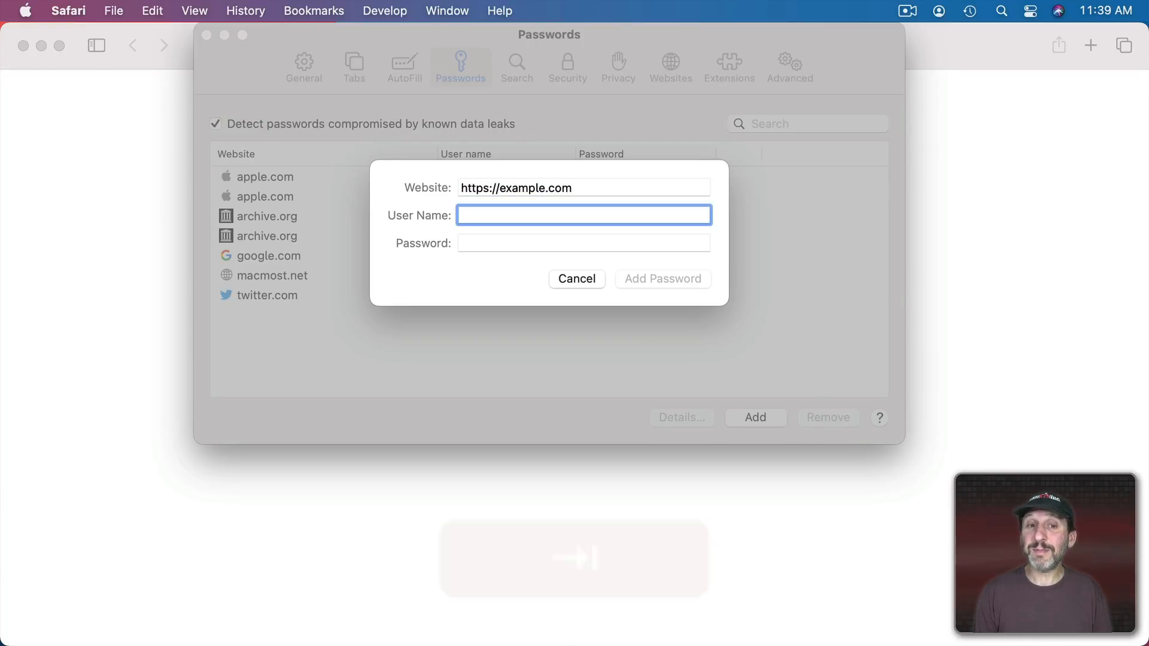
pyautogui.write('Safe Code')
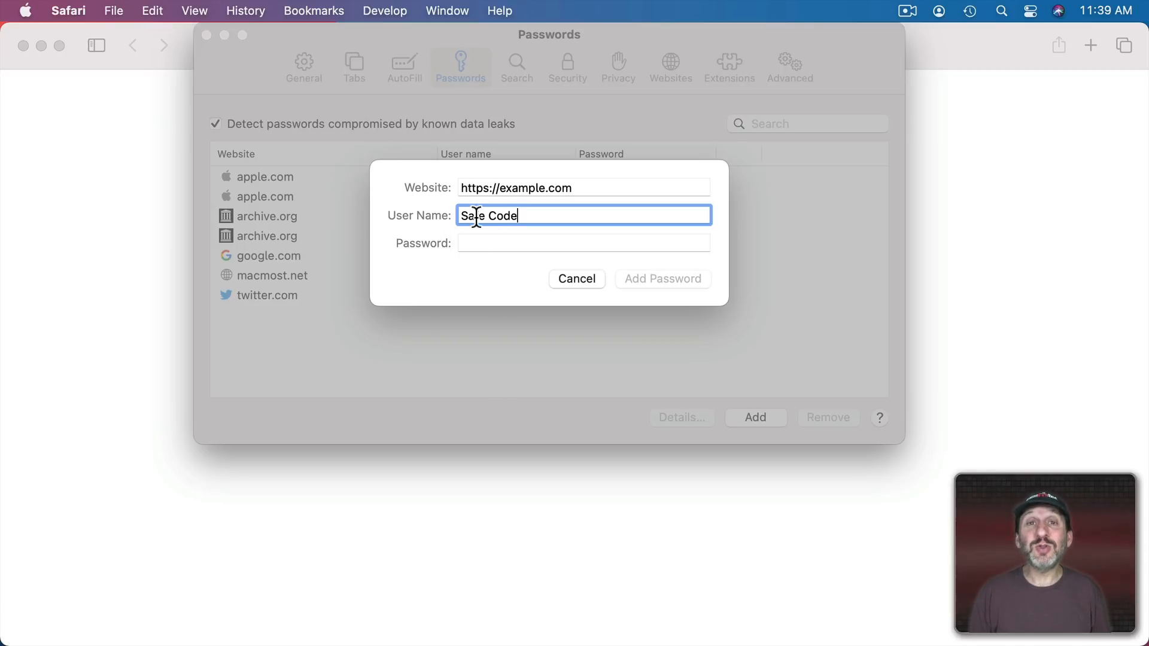
pyautogui.click(469, 248)
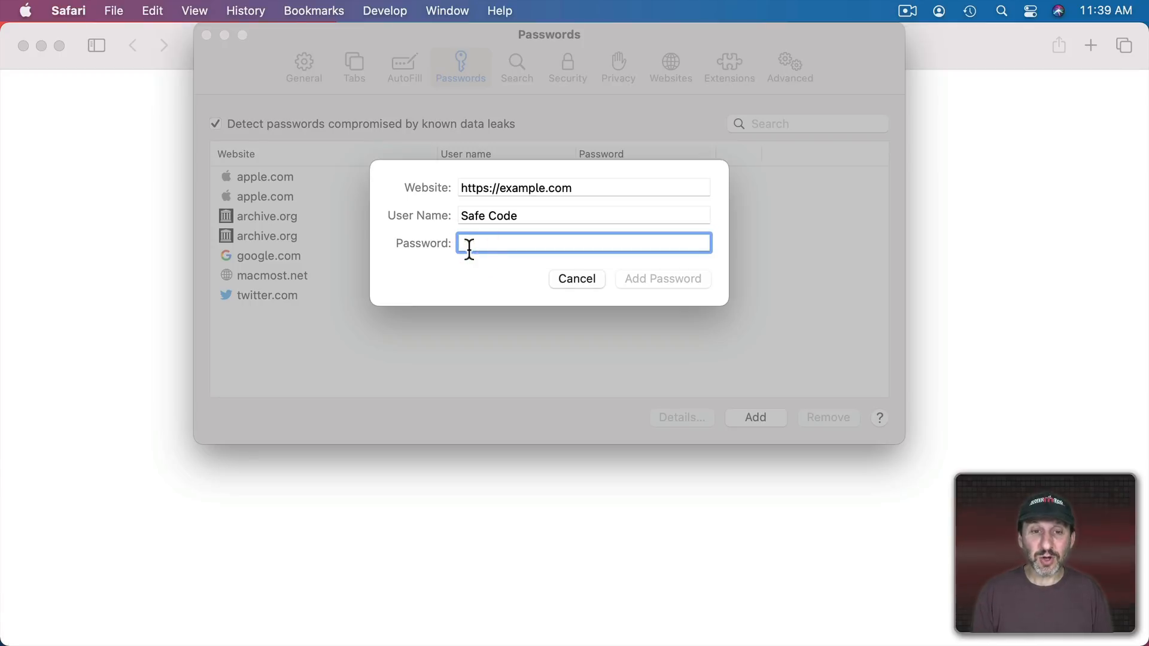
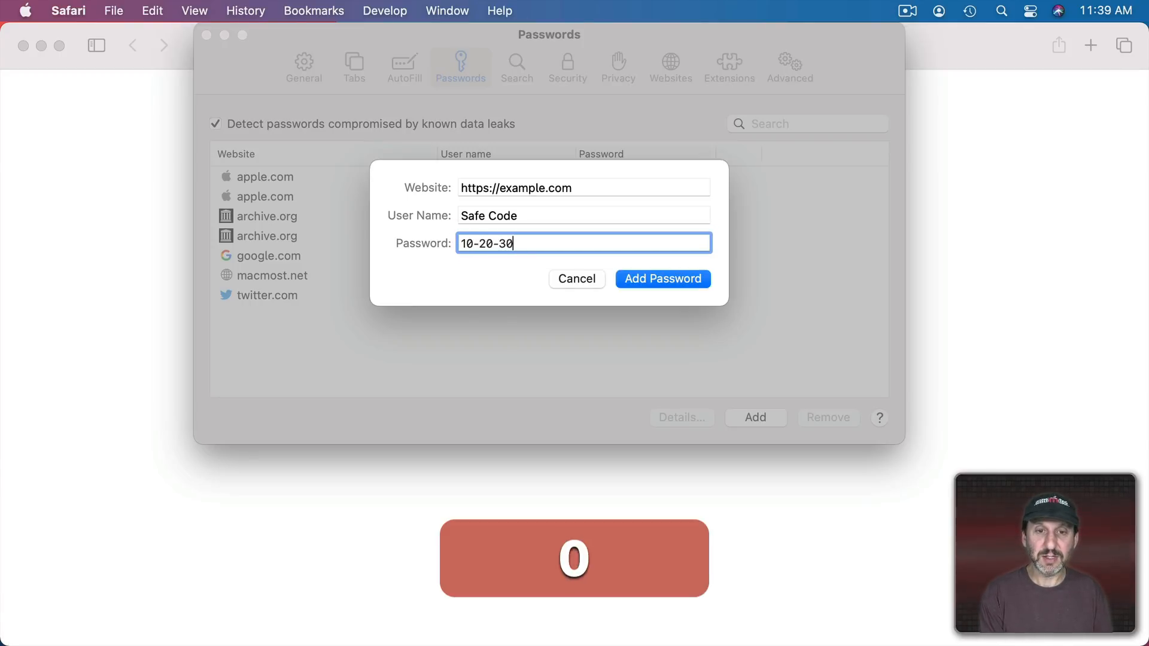
pyautogui.click(646, 276)
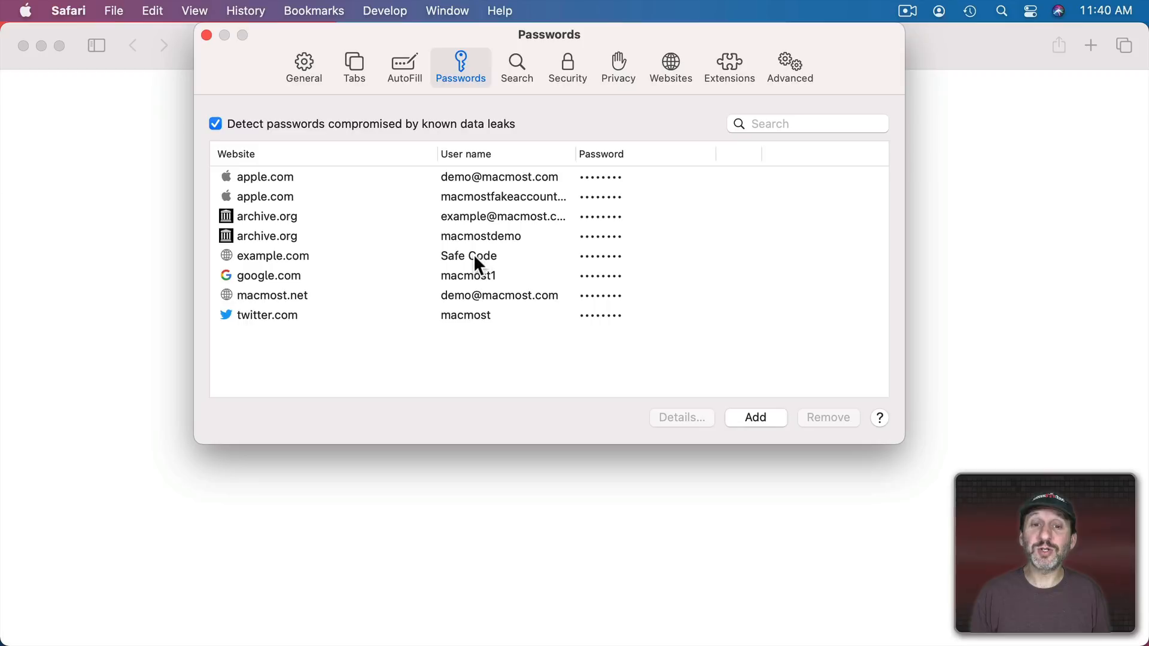
pyautogui.click(476, 262)
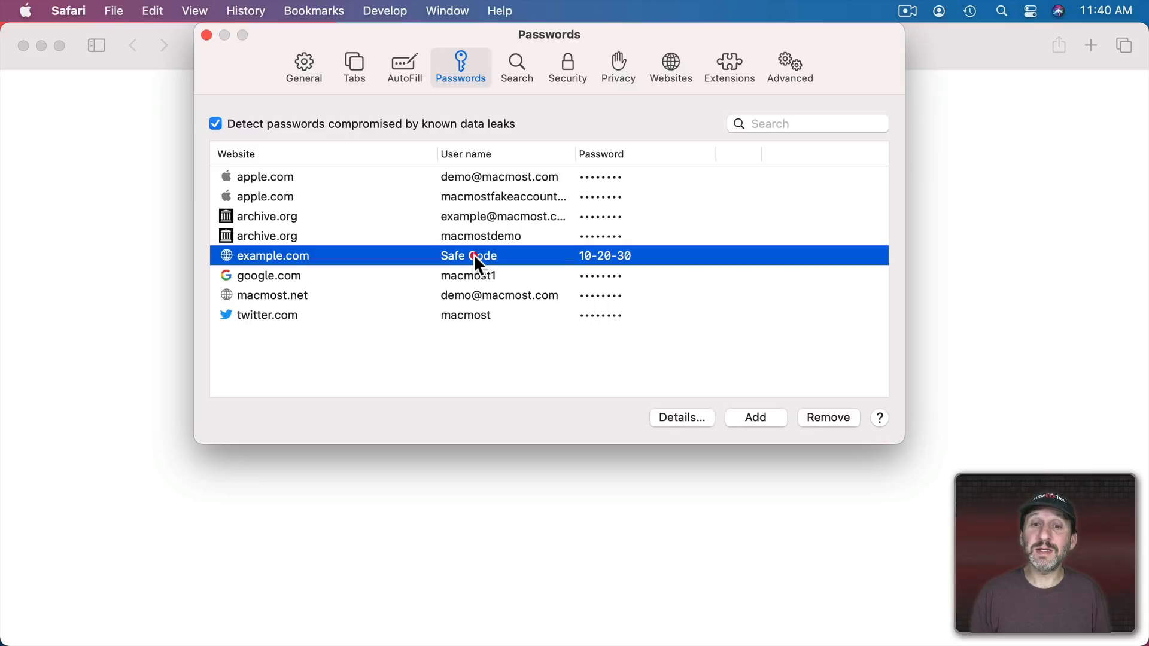
pyautogui.click(692, 417)
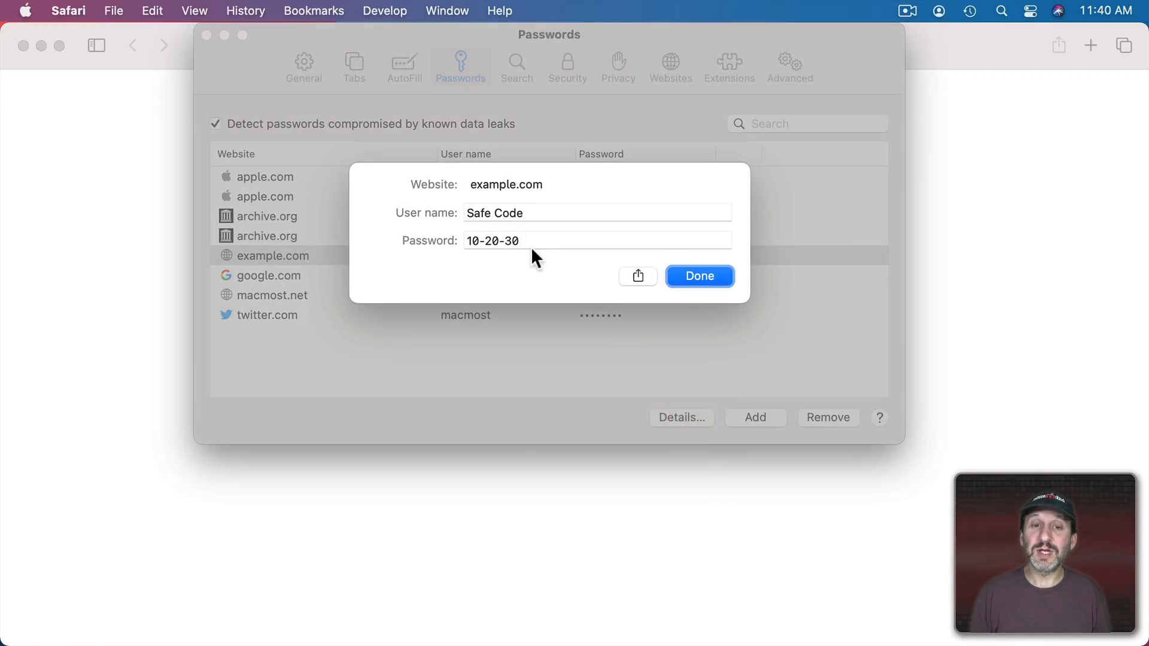
pyautogui.moveTo(530, 248); pyautogui.dragTo(437, 243)
pyautogui.click(706, 287)
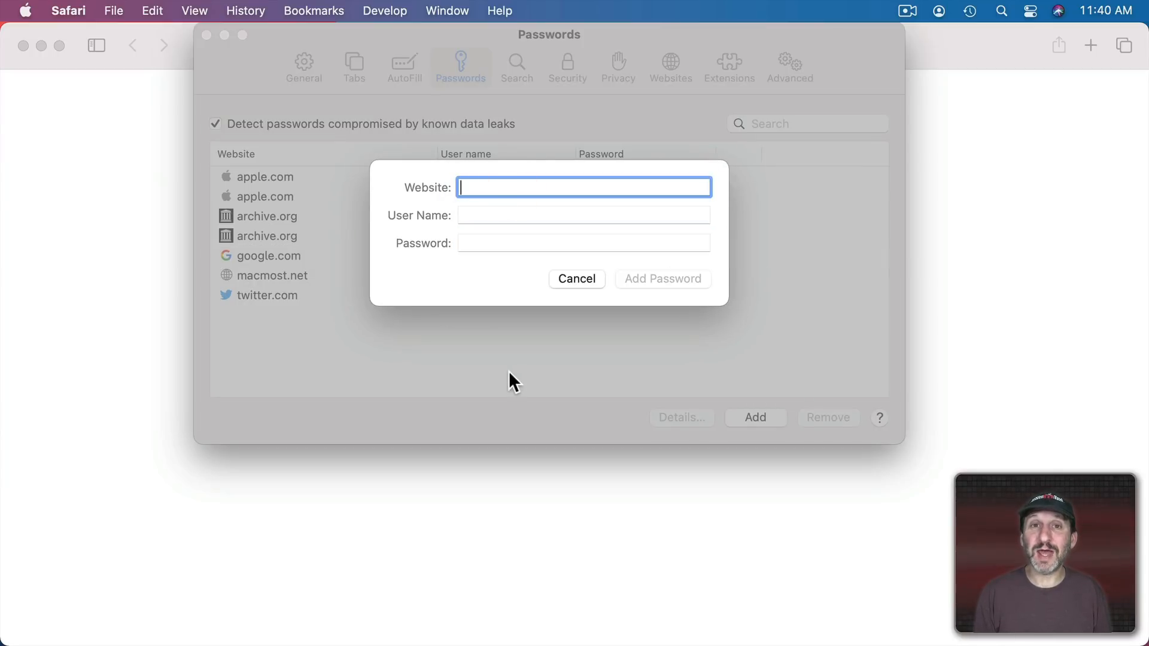
pyautogui.write('https')
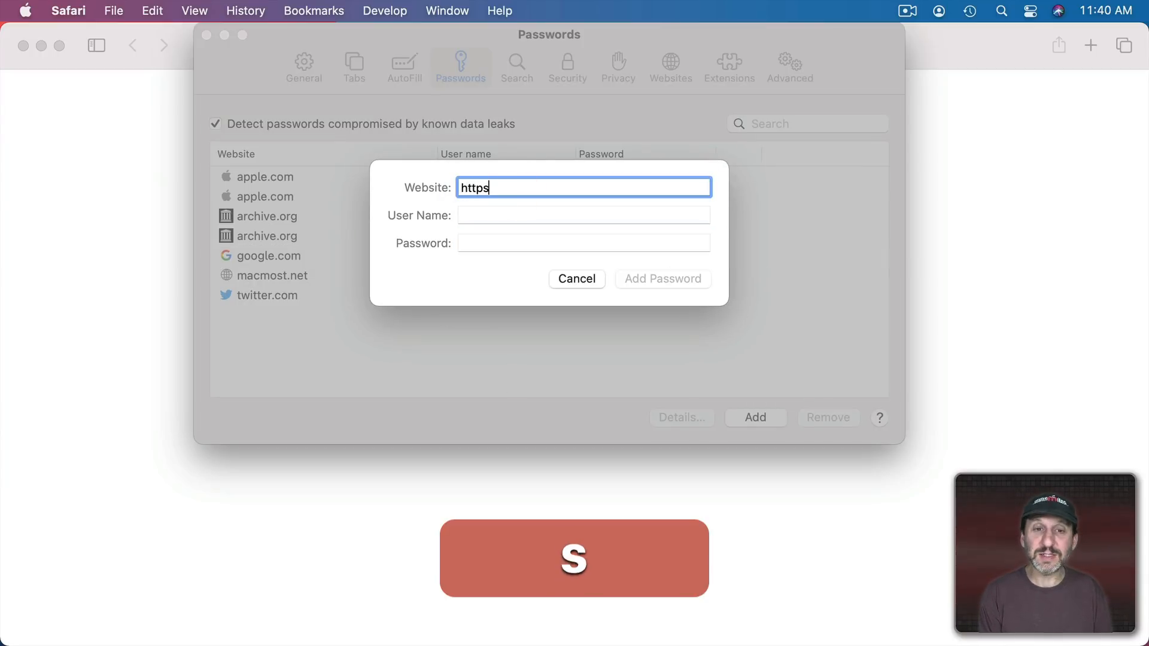
pyautogui.write('://notes')
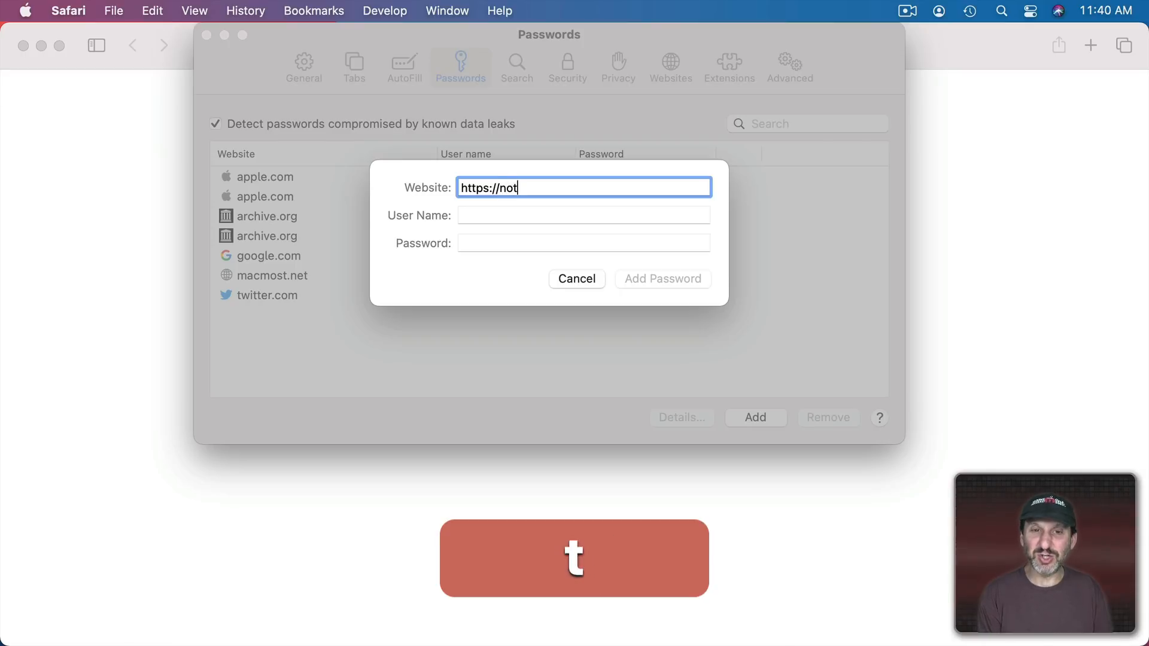
pyautogui.write('.me')
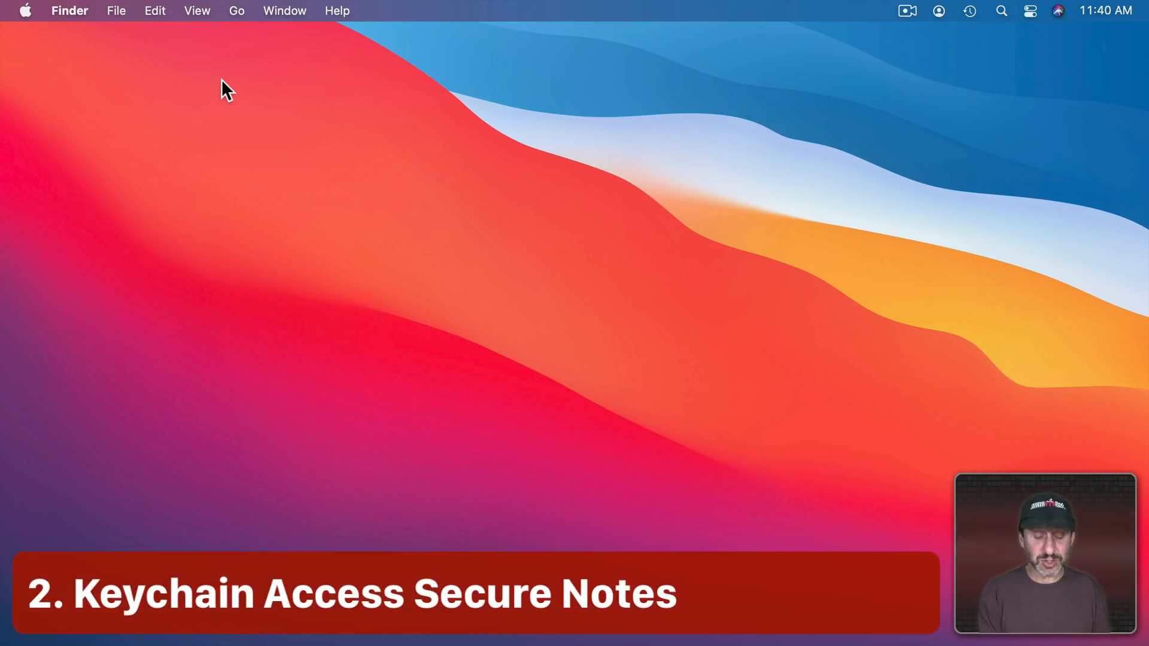
# Launch Keychain Access through Spotlight ('ke') and show the iCloud keychain's secure notes
pyautogui.press('cmd+space')
pyautogui.write('ke')
pyautogui.press('Return')
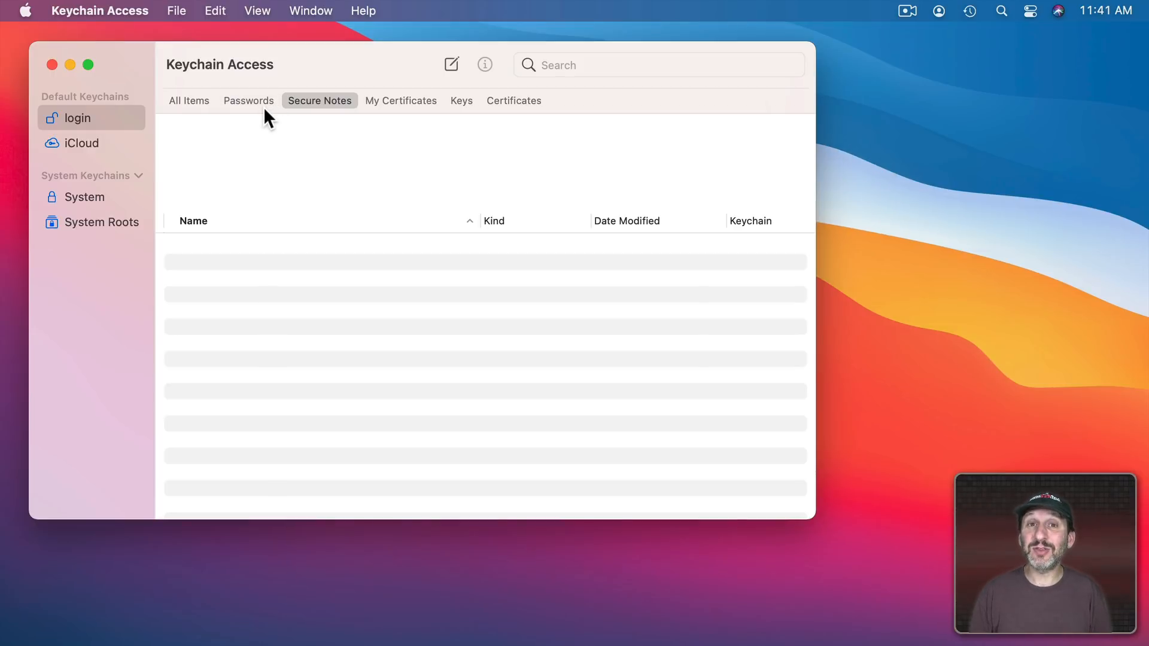
pyautogui.click(107, 144)
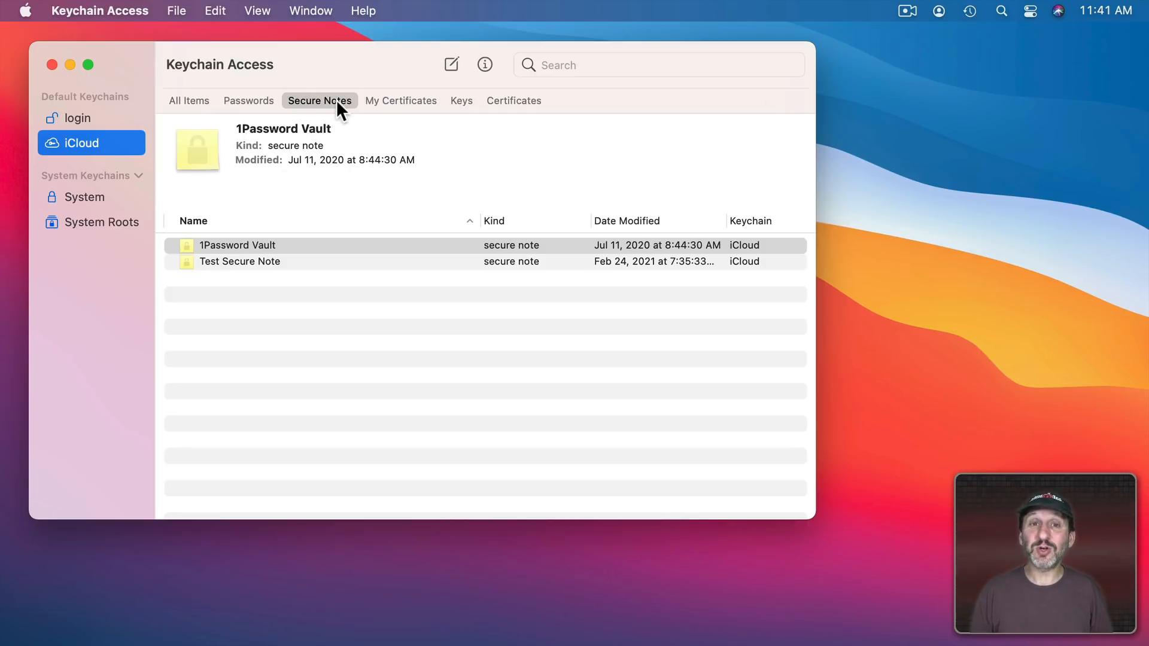
pyautogui.click(451, 64)
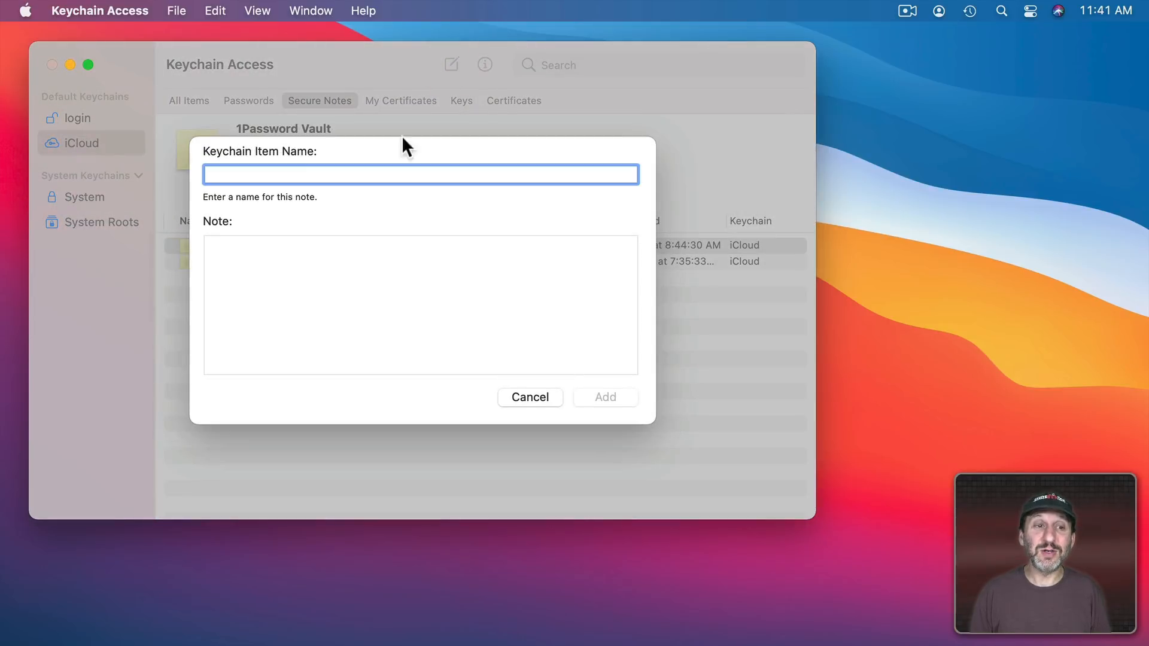
pyautogui.write('Safe ')
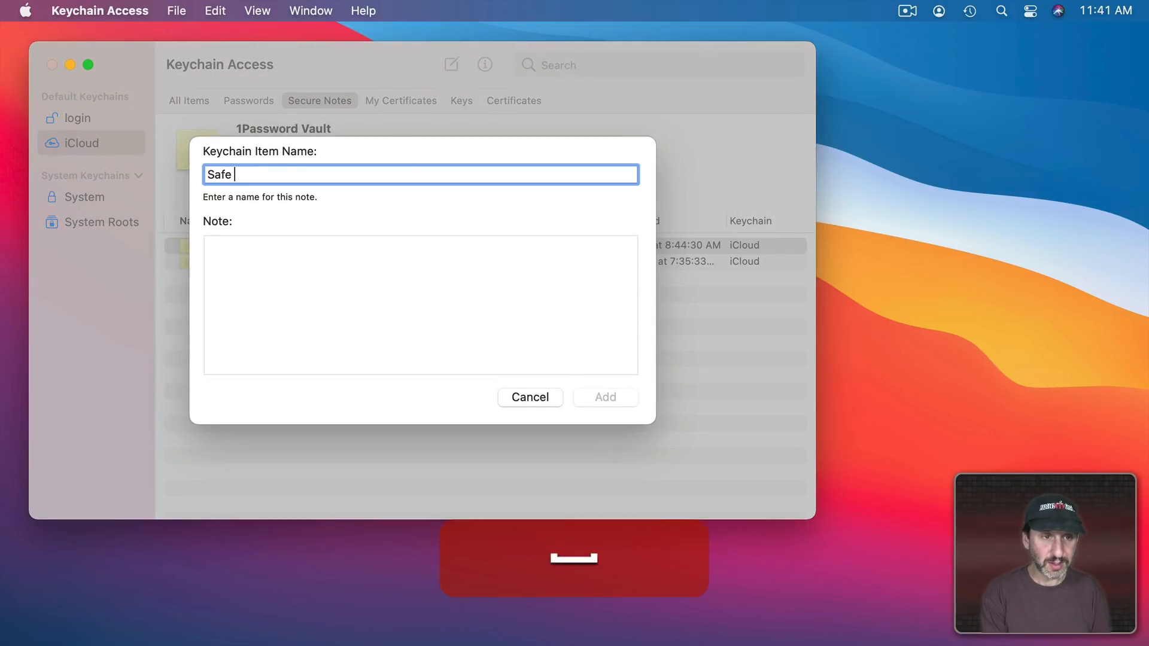
pyautogui.write('Code')
pyautogui.press('Tab')
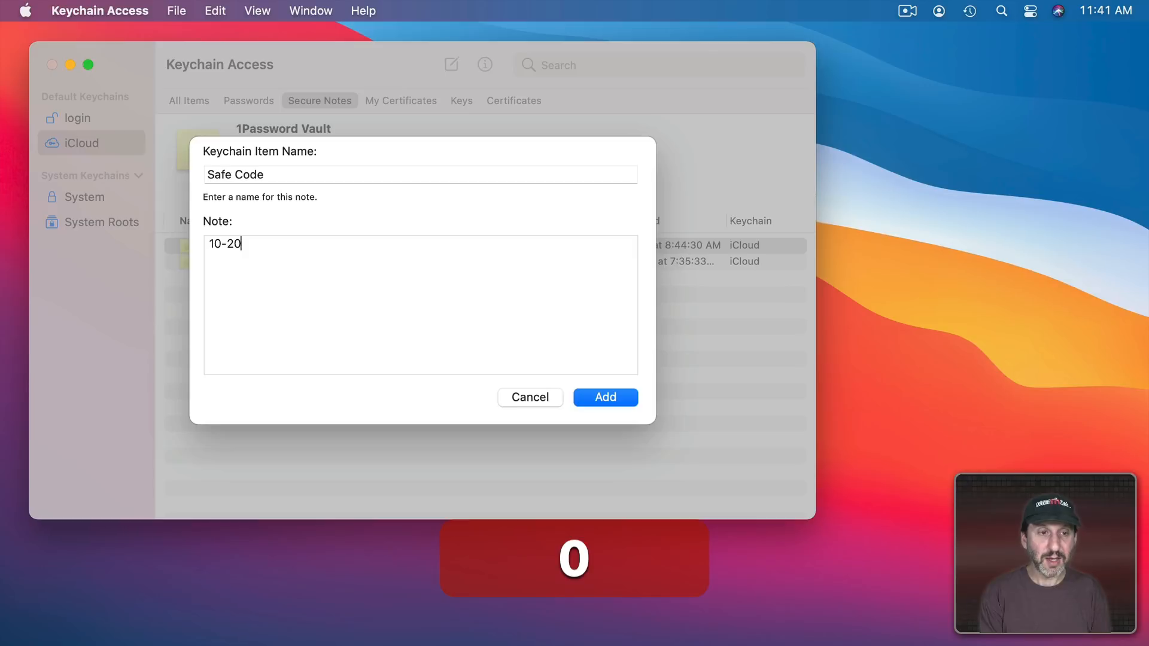
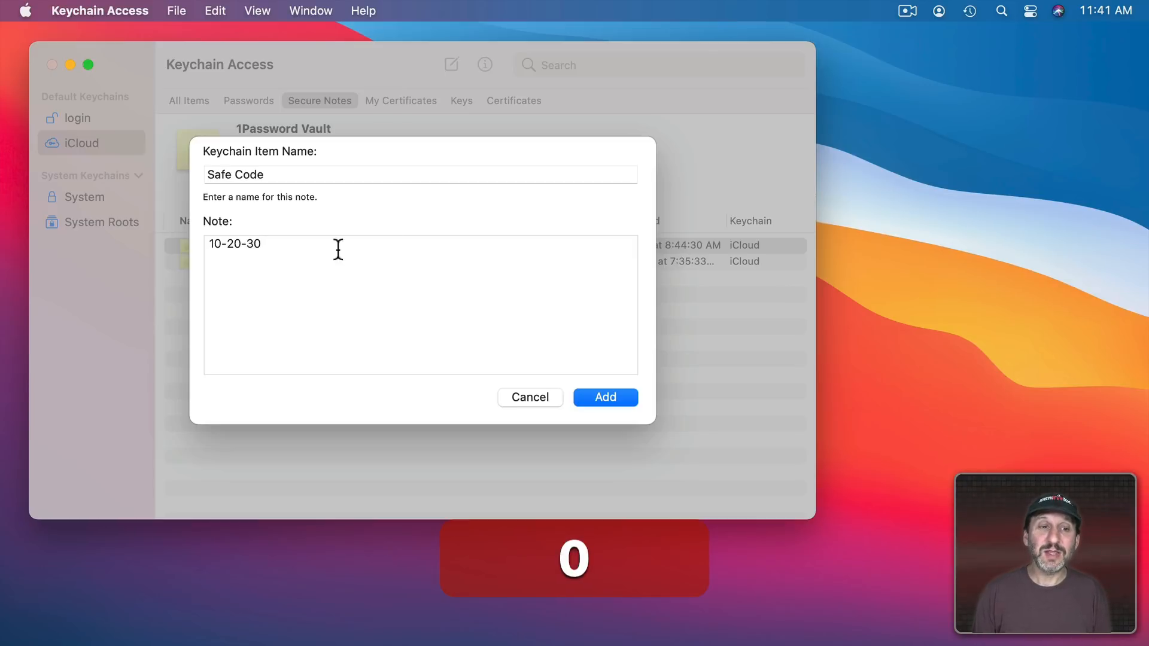
pyautogui.press('Return')
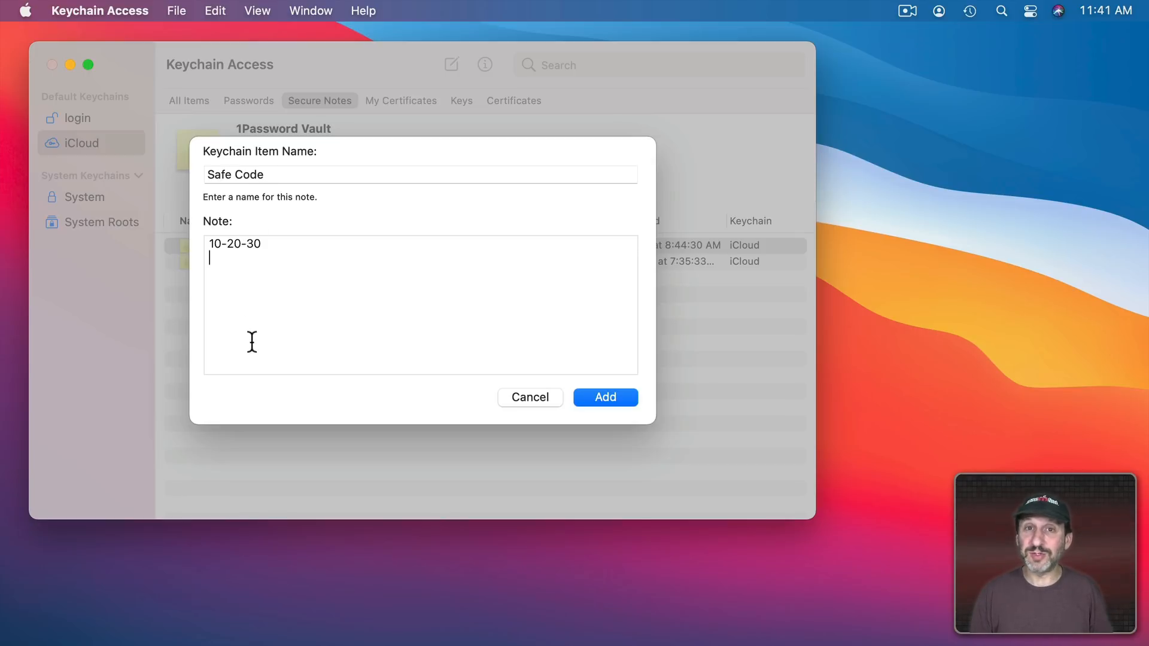
pyautogui.click(625, 395)
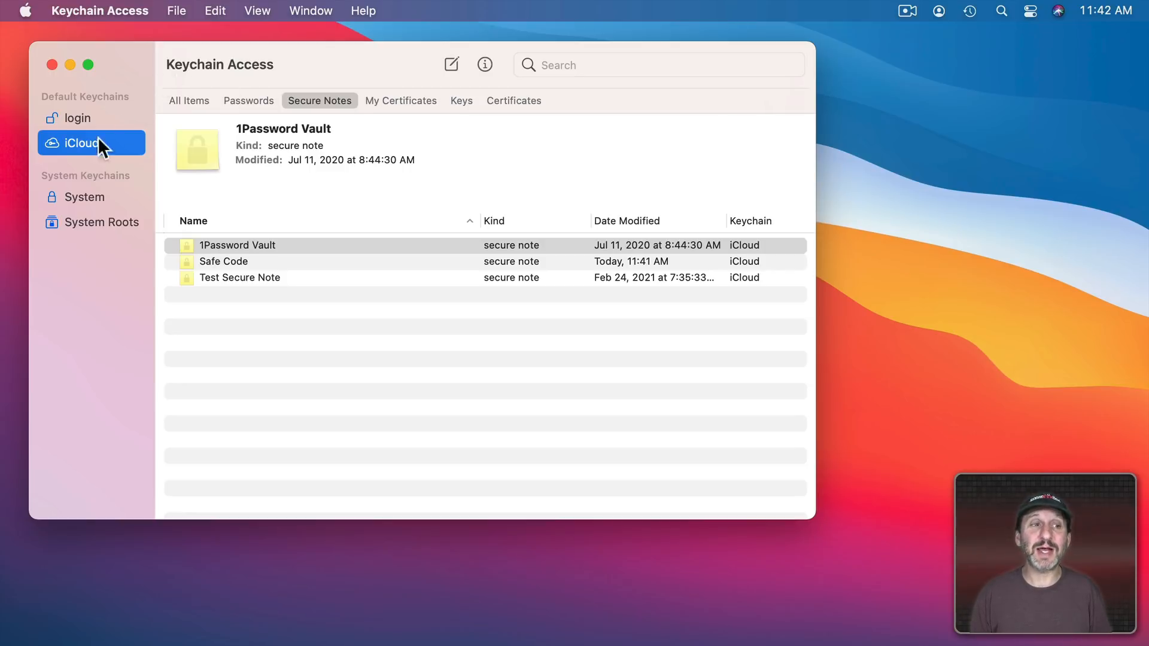
pyautogui.click(227, 263)
pyautogui.doubleClick(226, 262)
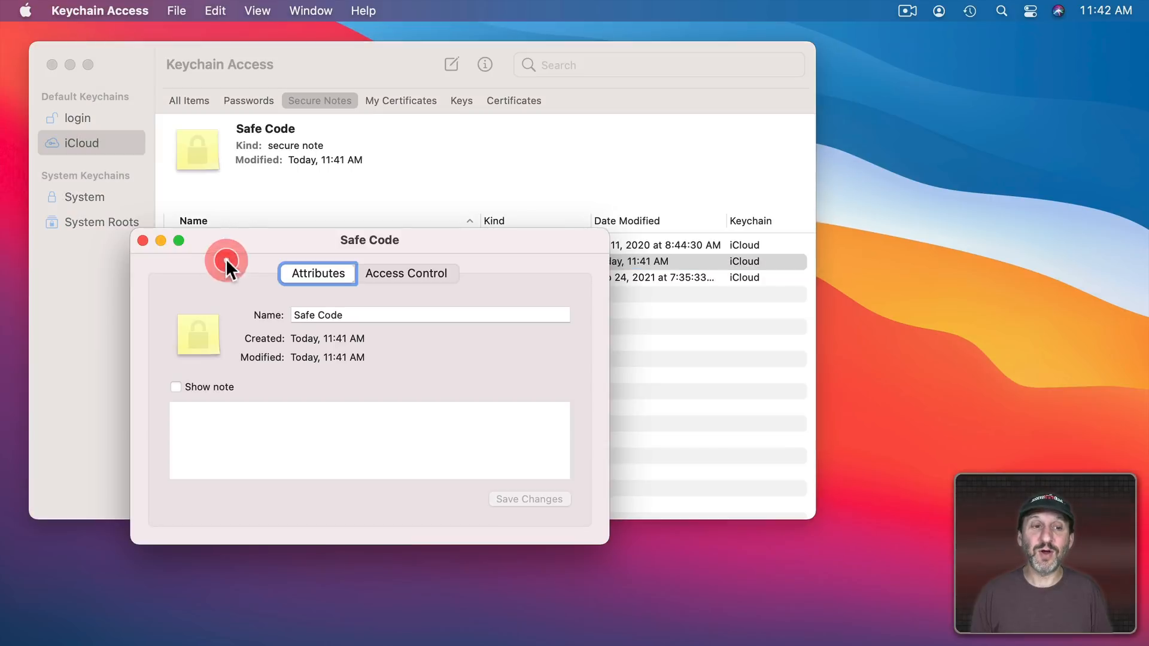
pyautogui.click(212, 391)
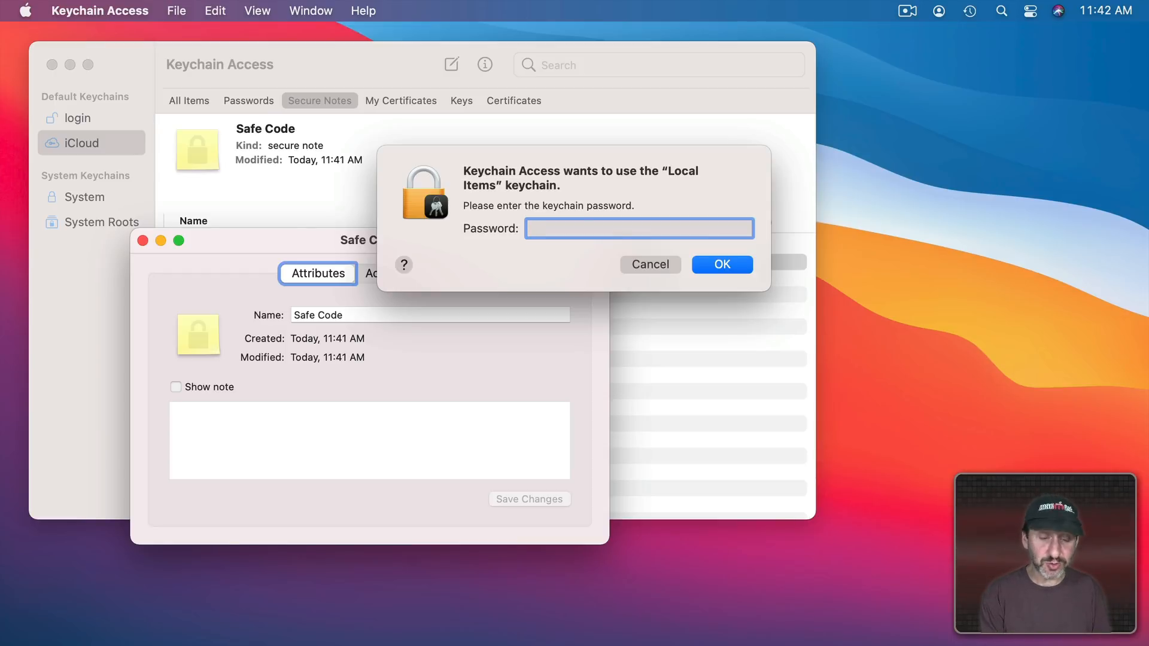
pyautogui.write('********')
pyautogui.press('Return')
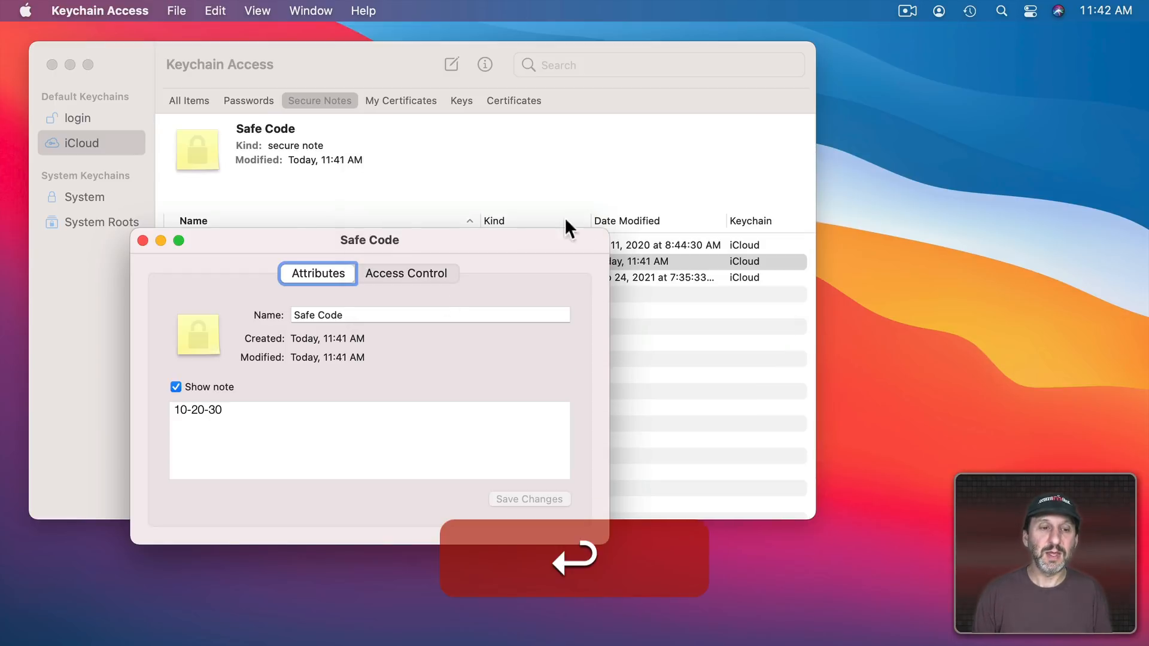
pyautogui.click(255, 411)
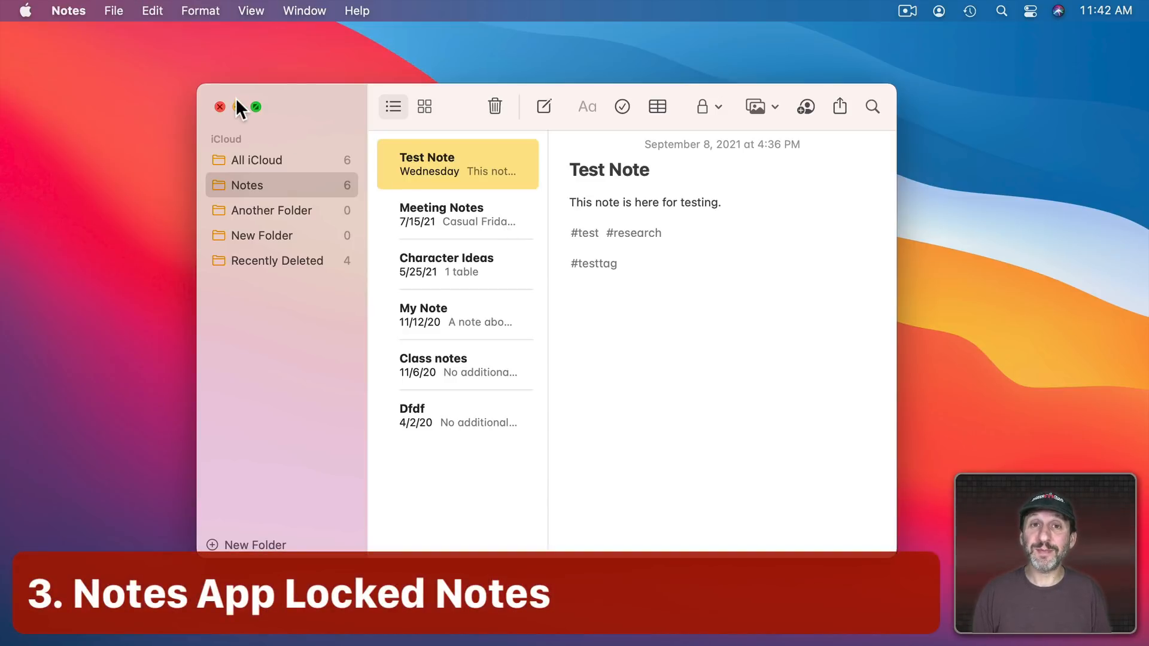
pyautogui.click(532, 110)
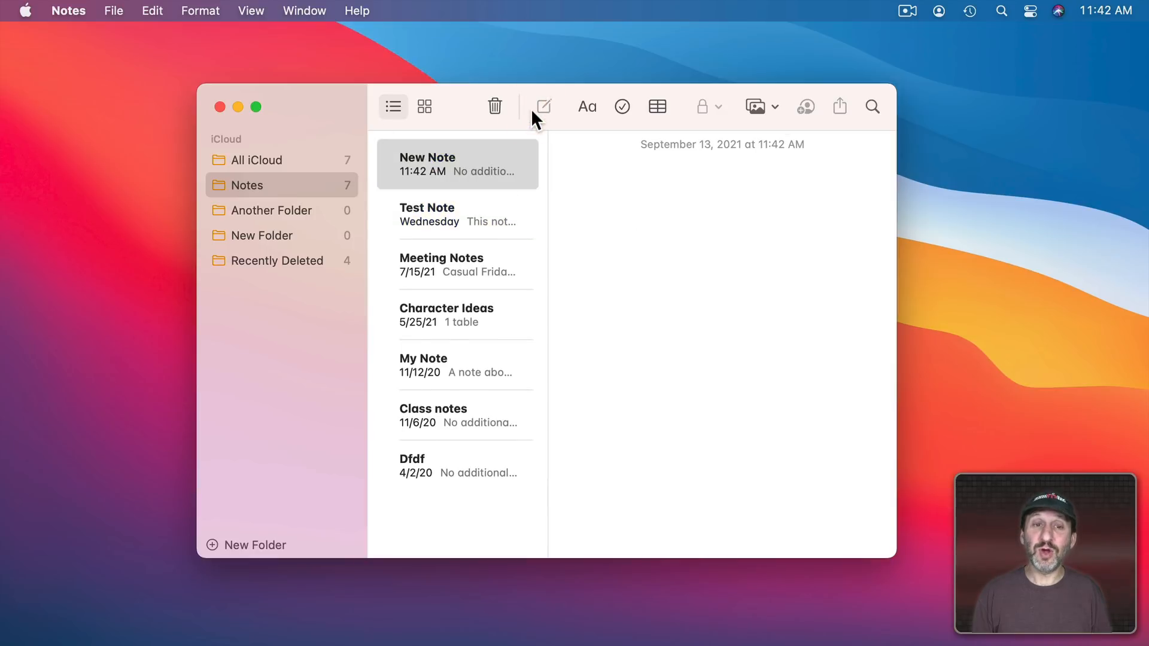
pyautogui.write('Secure ')
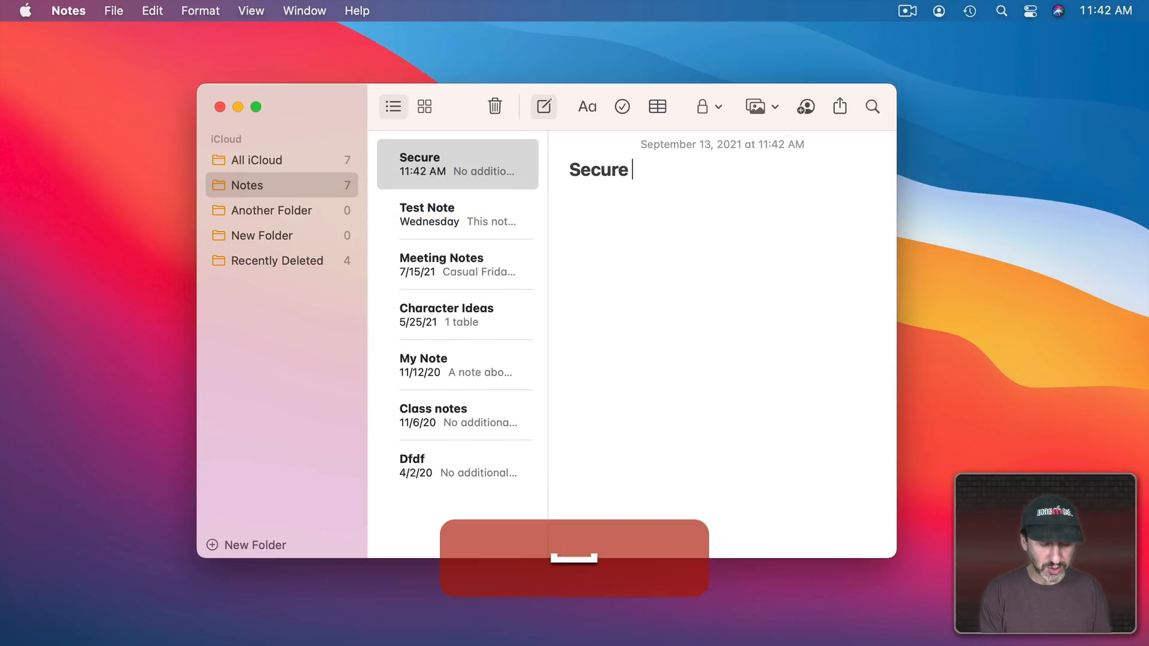
pyautogui.write('Codes')
pyautogui.press('Return')
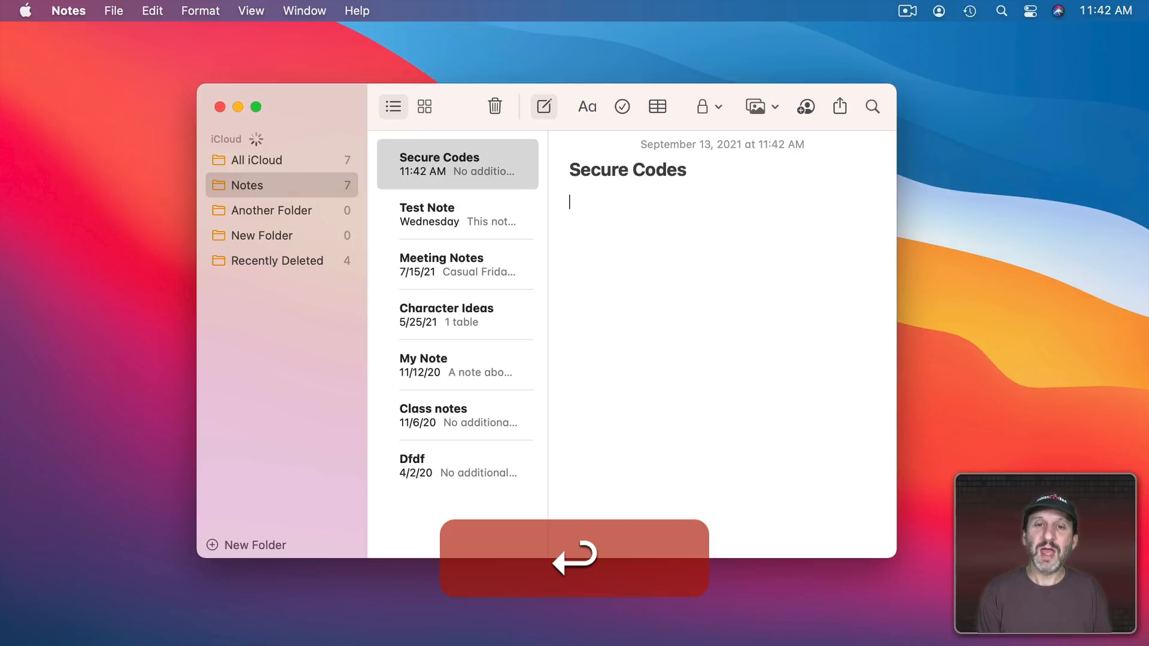
pyautogui.write('Safe')
pyautogui.press('Return')
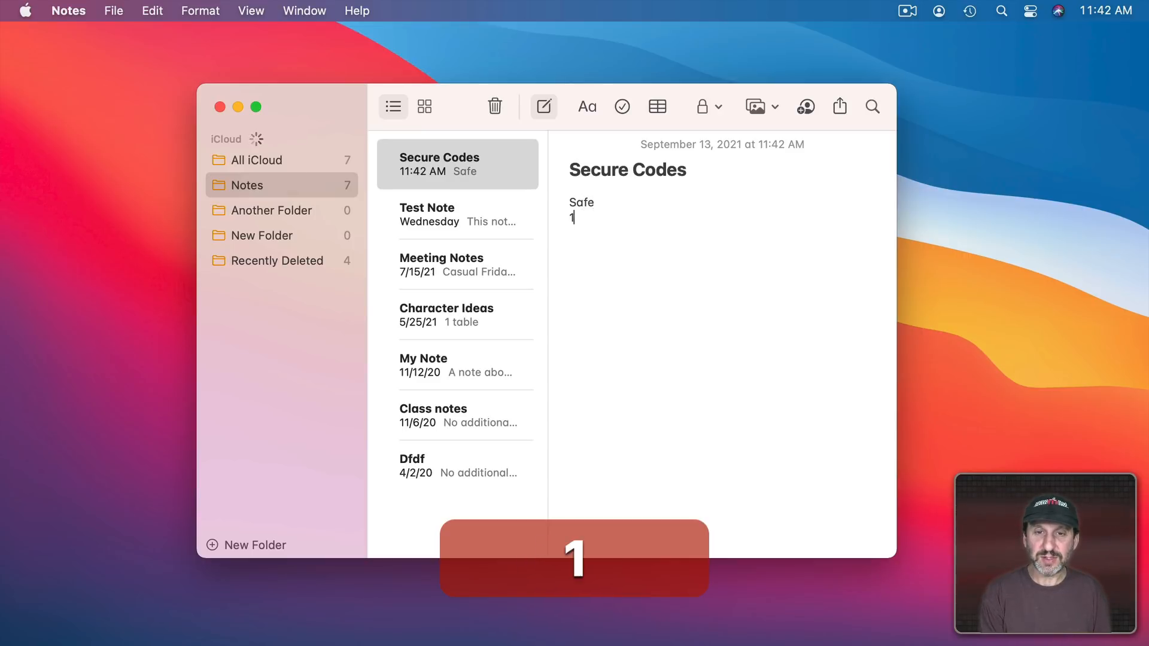
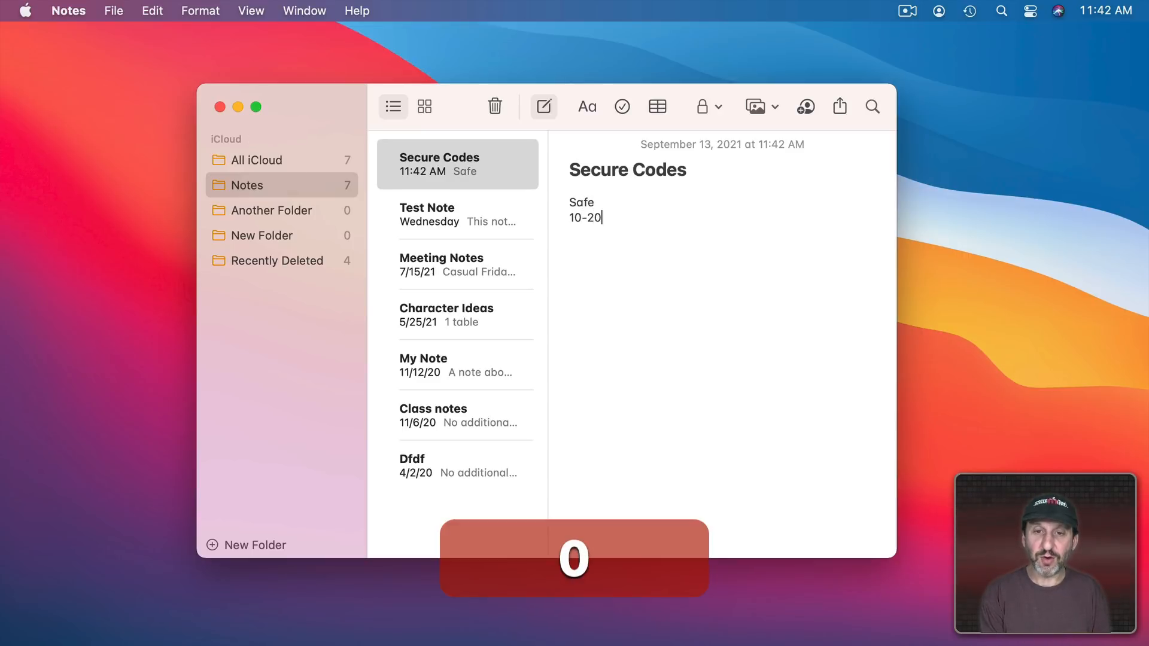
pyautogui.press('Return')
pyautogui.press('Return')
pyautogui.write('Padlock')
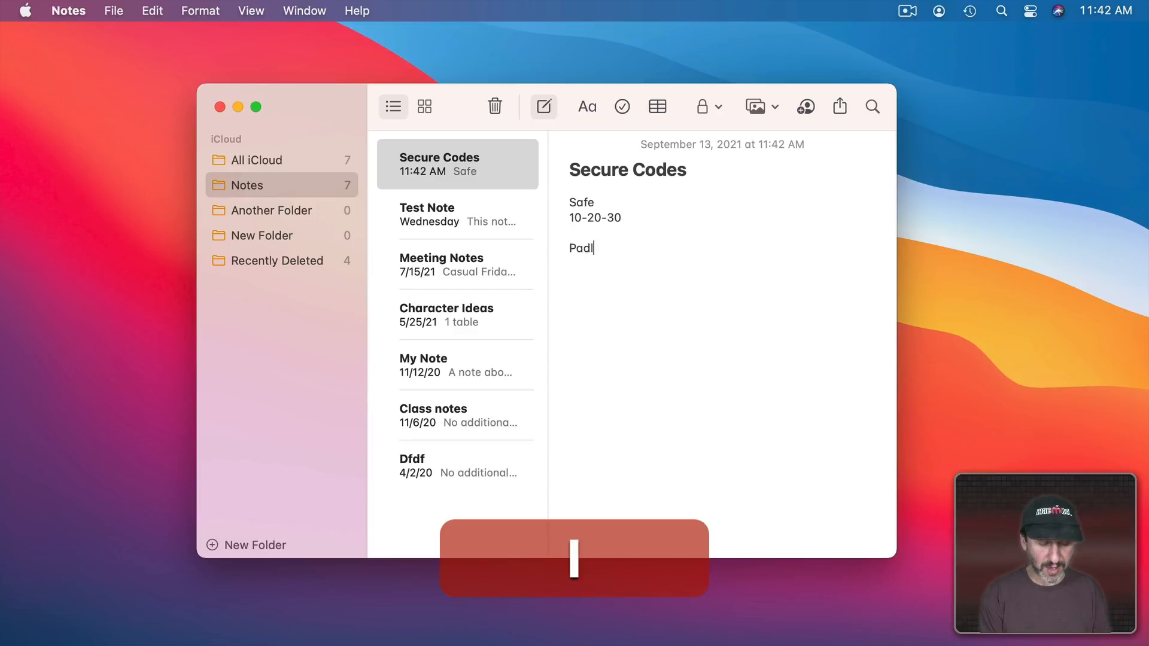
pyautogui.press('Return')
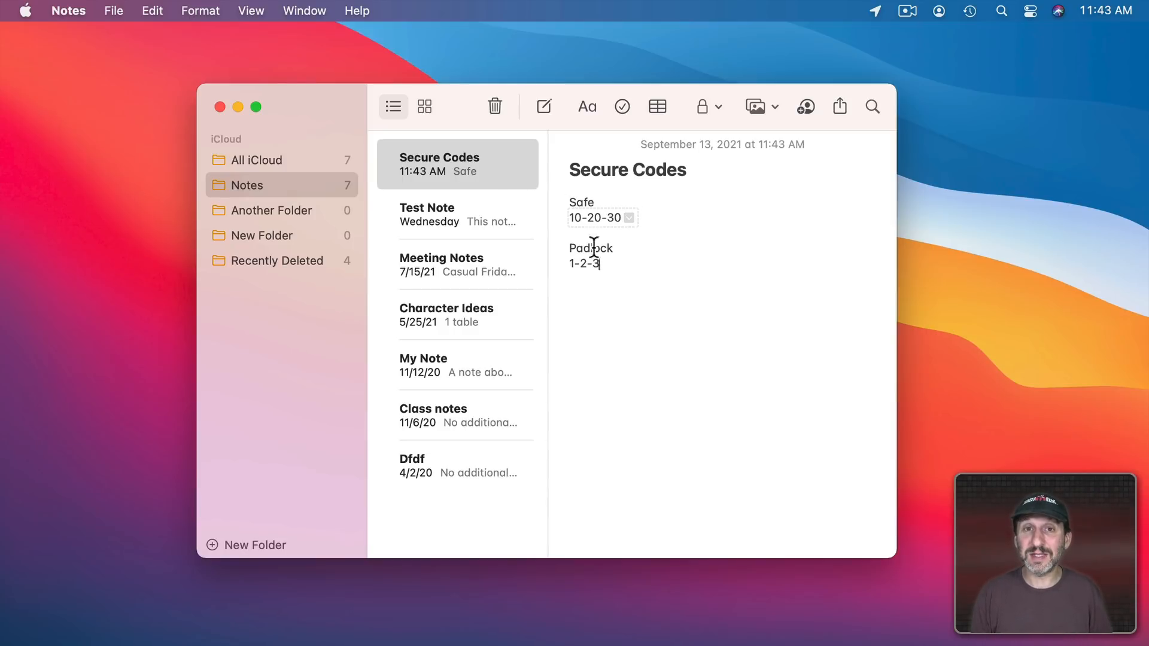
# Lock the Secure Codes note with a notes password, then quit Notes
pyautogui.click(705, 115)
pyautogui.click(720, 167)
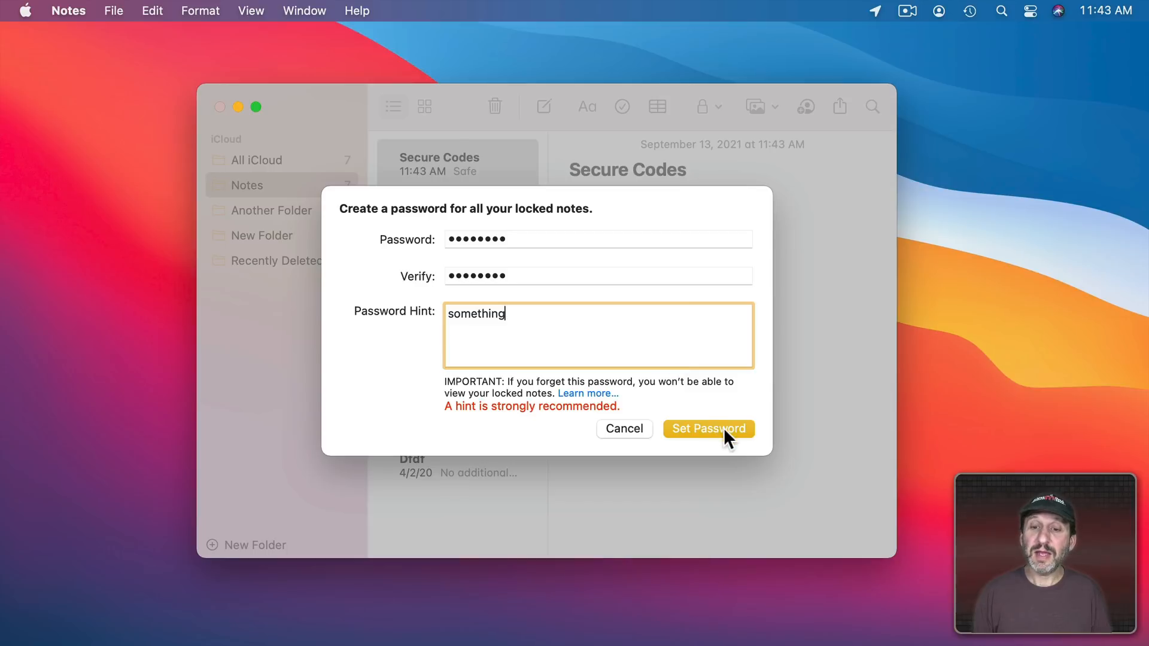
pyautogui.click(726, 429)
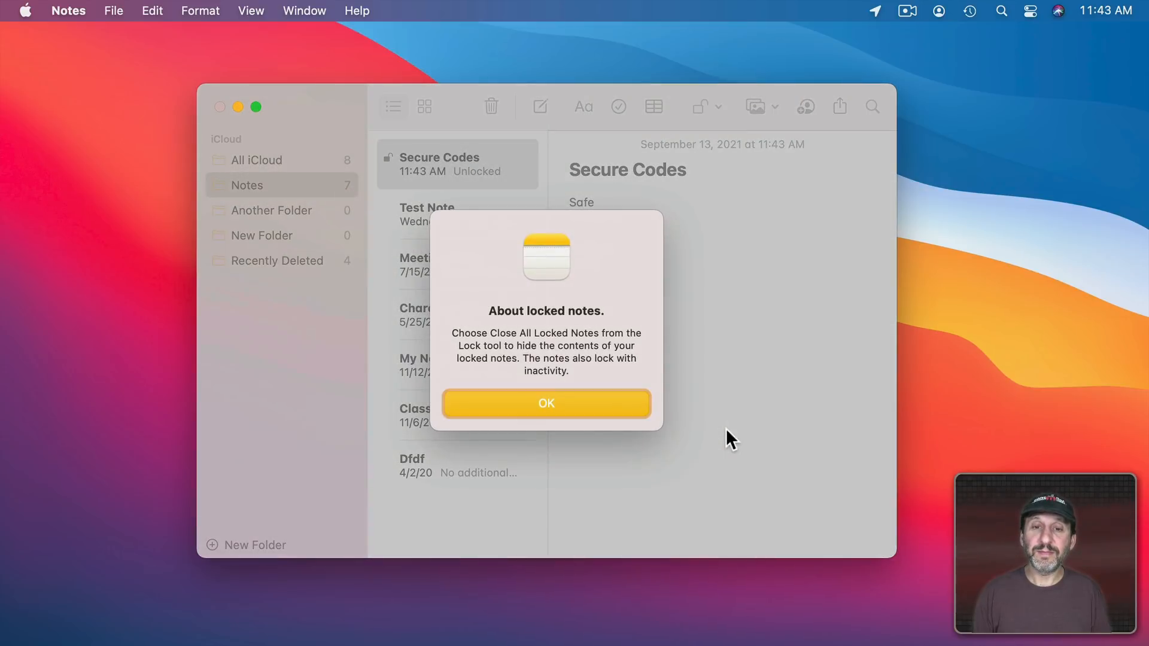
pyautogui.click(612, 408)
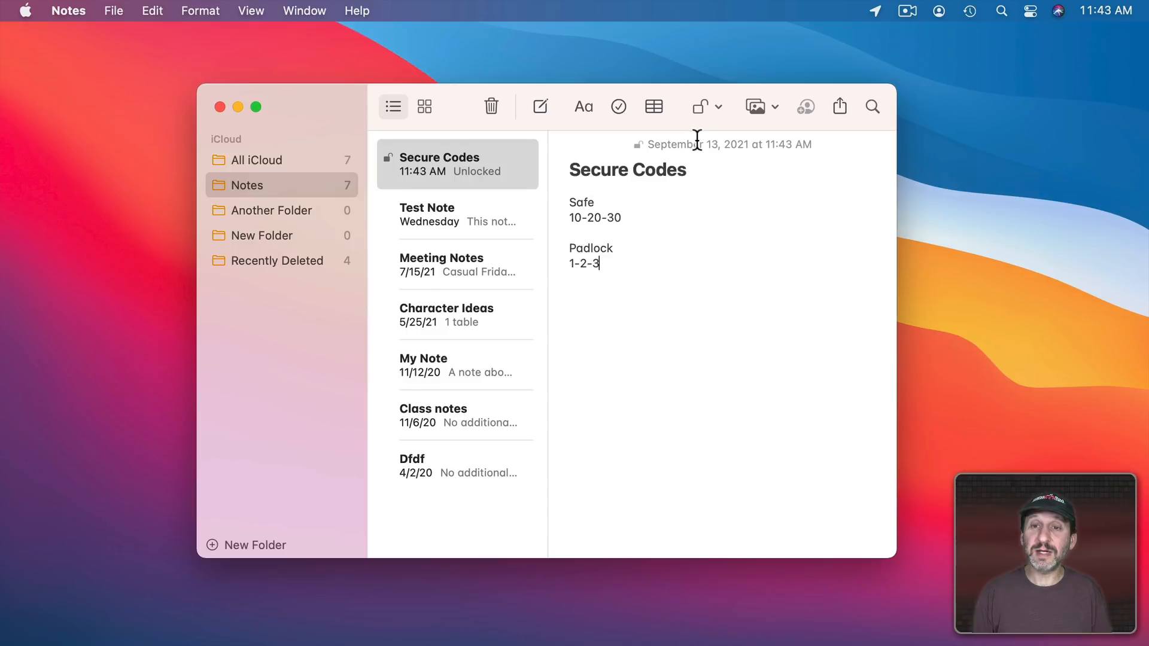
pyautogui.click(726, 108)
pyautogui.click(713, 259)
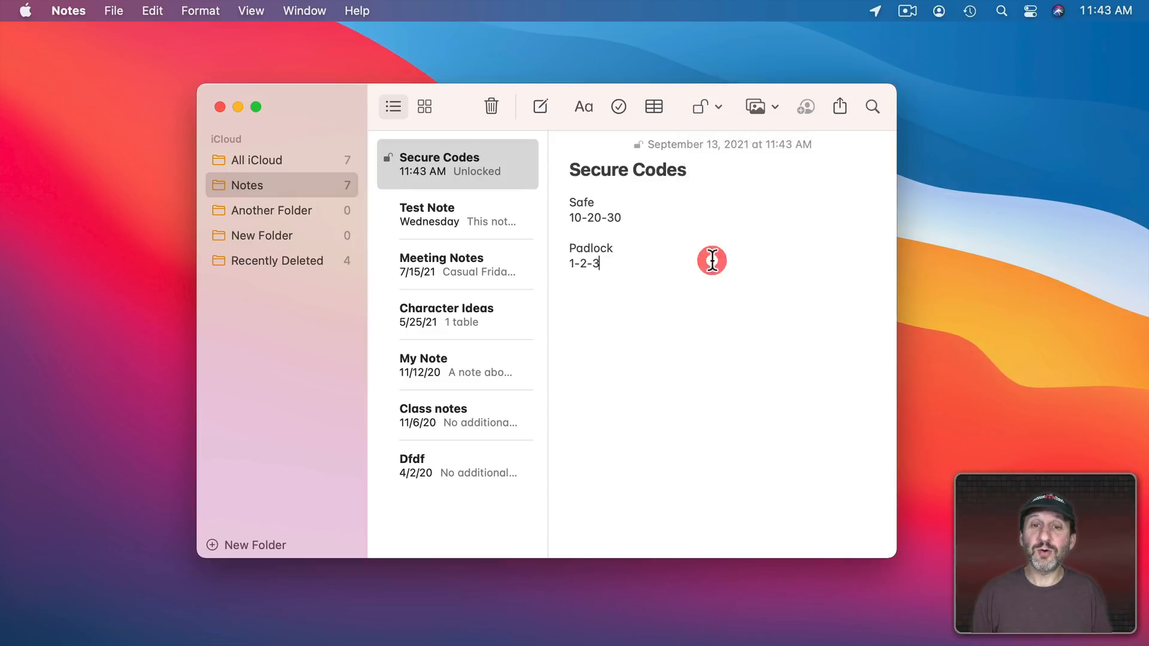
pyautogui.press('super+q')
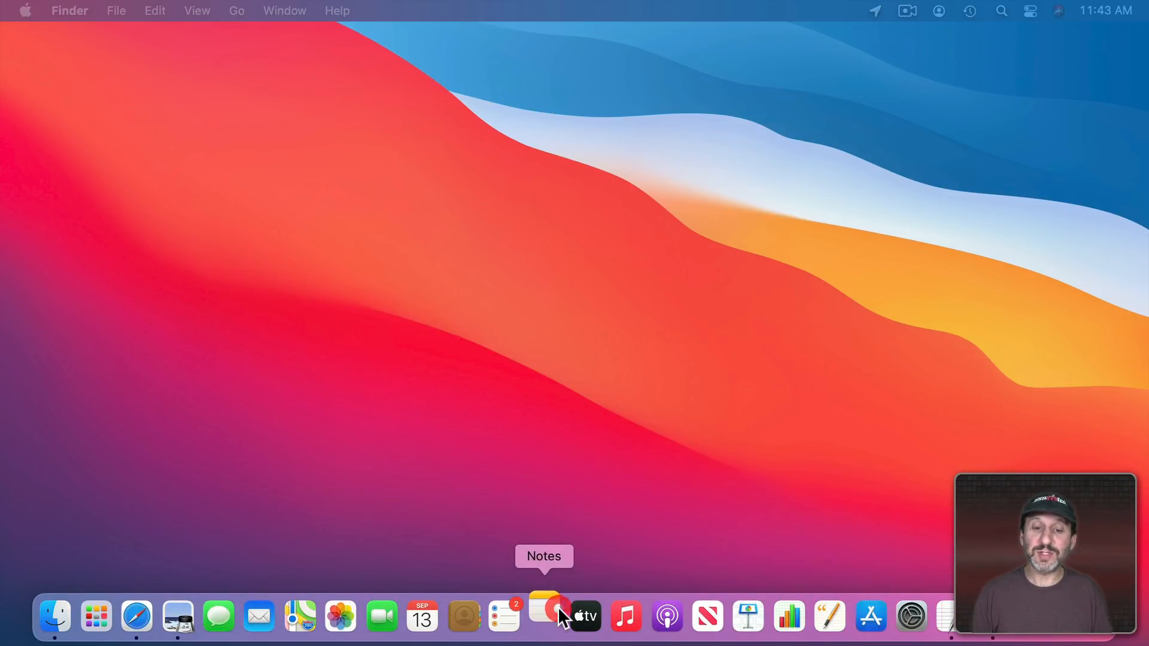
# Relaunch Notes and unlock the Secure Codes note with the notes password
pyautogui.click(544, 617)
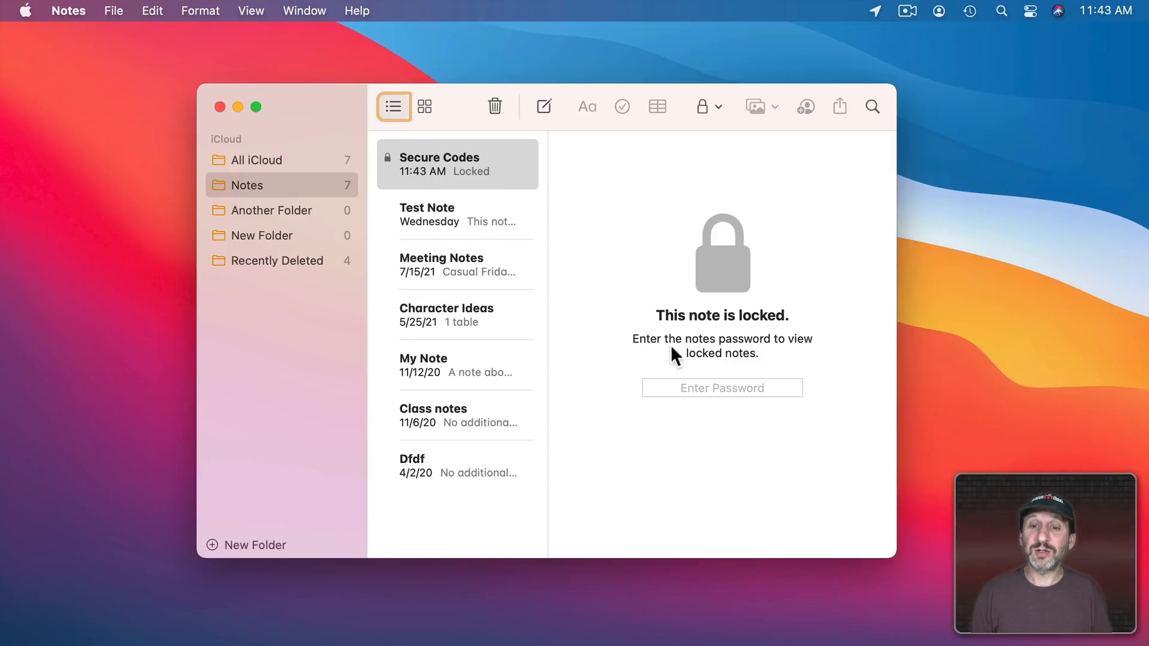
pyautogui.click(699, 387)
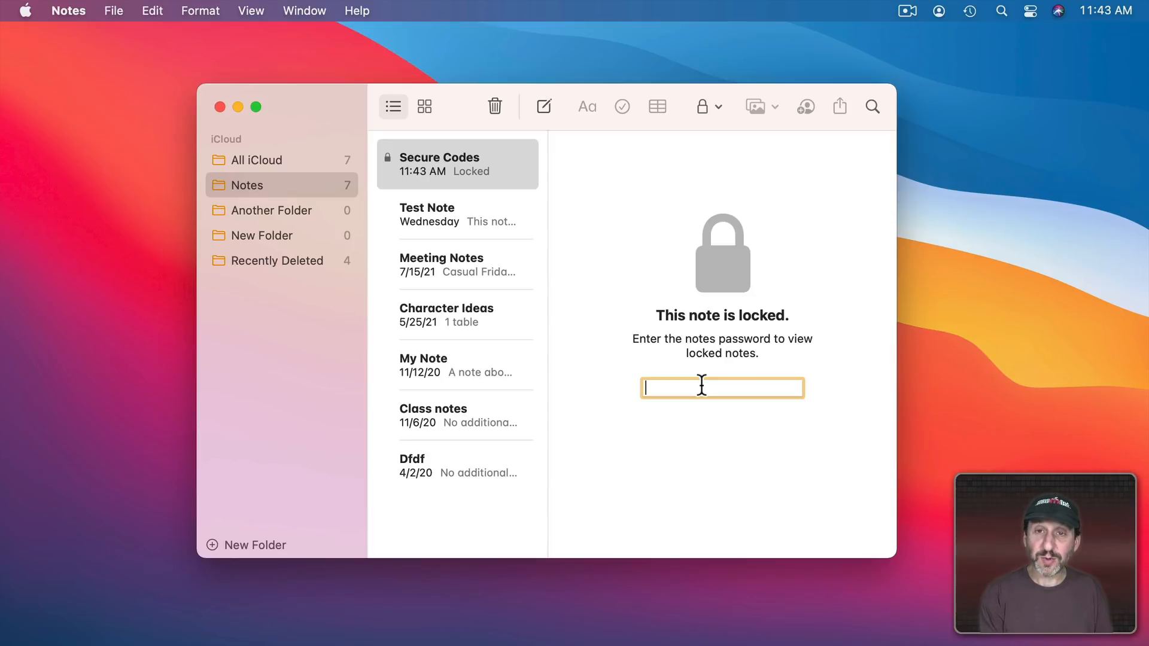
pyautogui.write('••••••••')
pyautogui.press('Return')
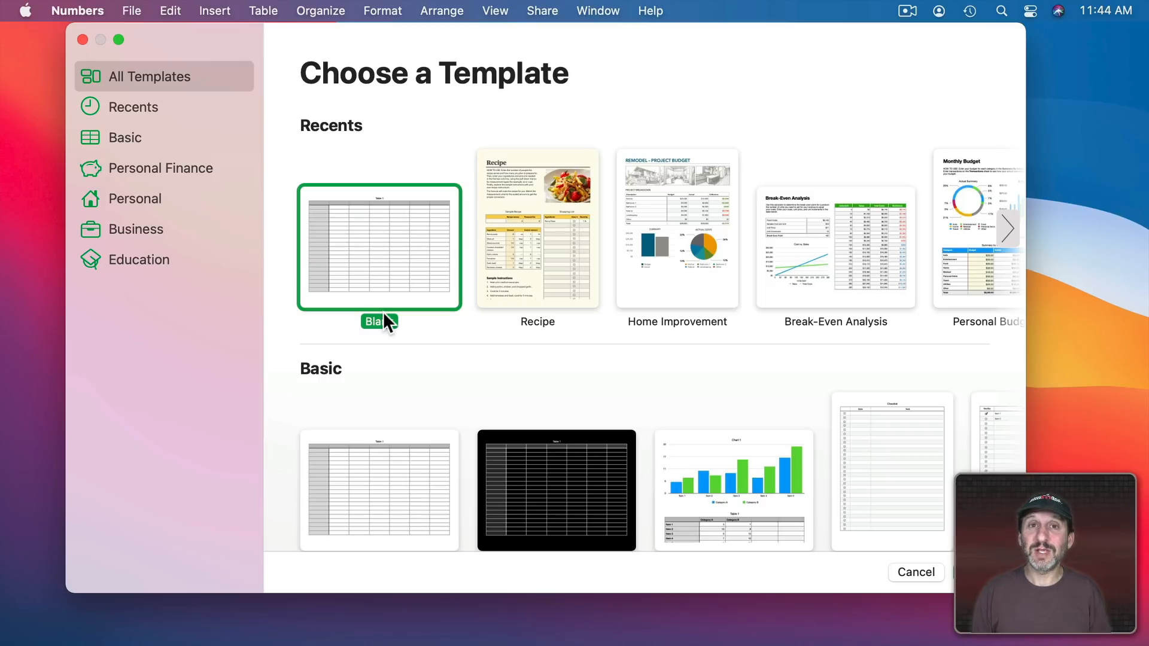
# Start a blank spreadsheet and enter Safe and Padlock in cells A2 and A3
pyautogui.doubleClick(366, 266)
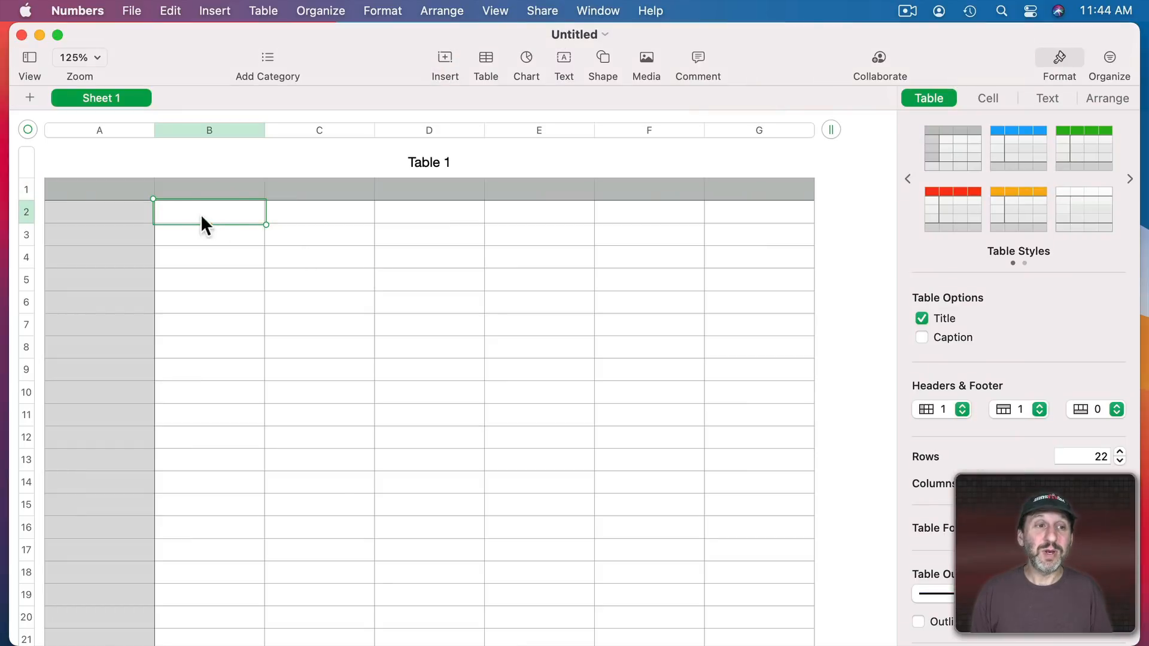
pyautogui.click(128, 211)
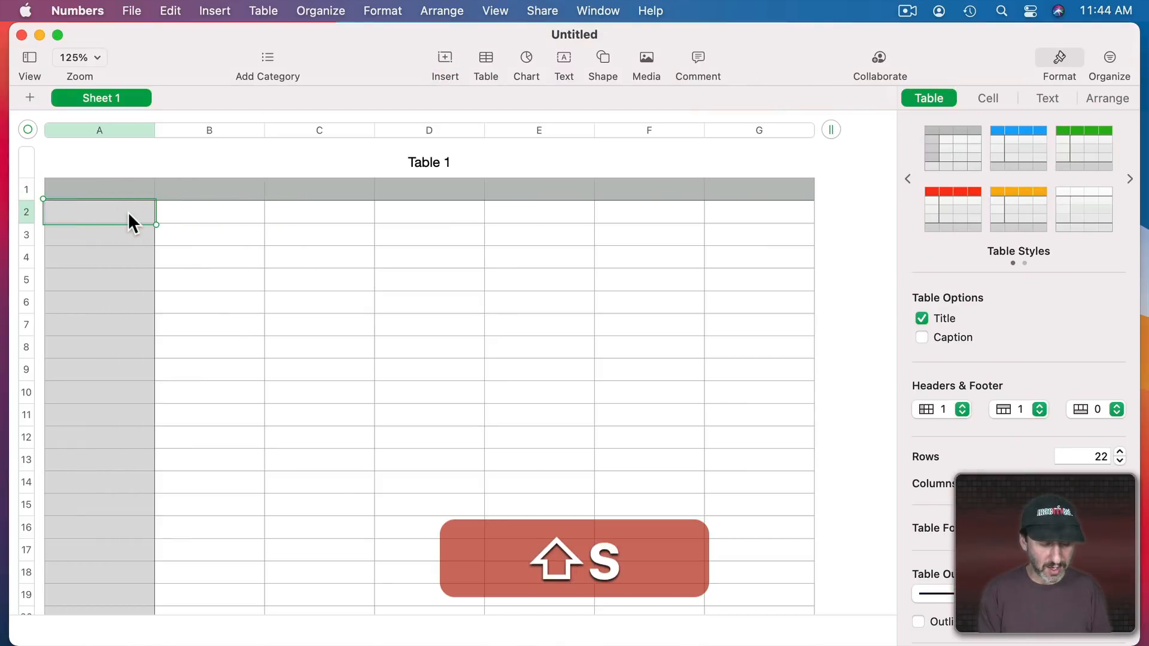
pyautogui.write('Safe')
pyautogui.press('Return')
pyautogui.write('Padlock')
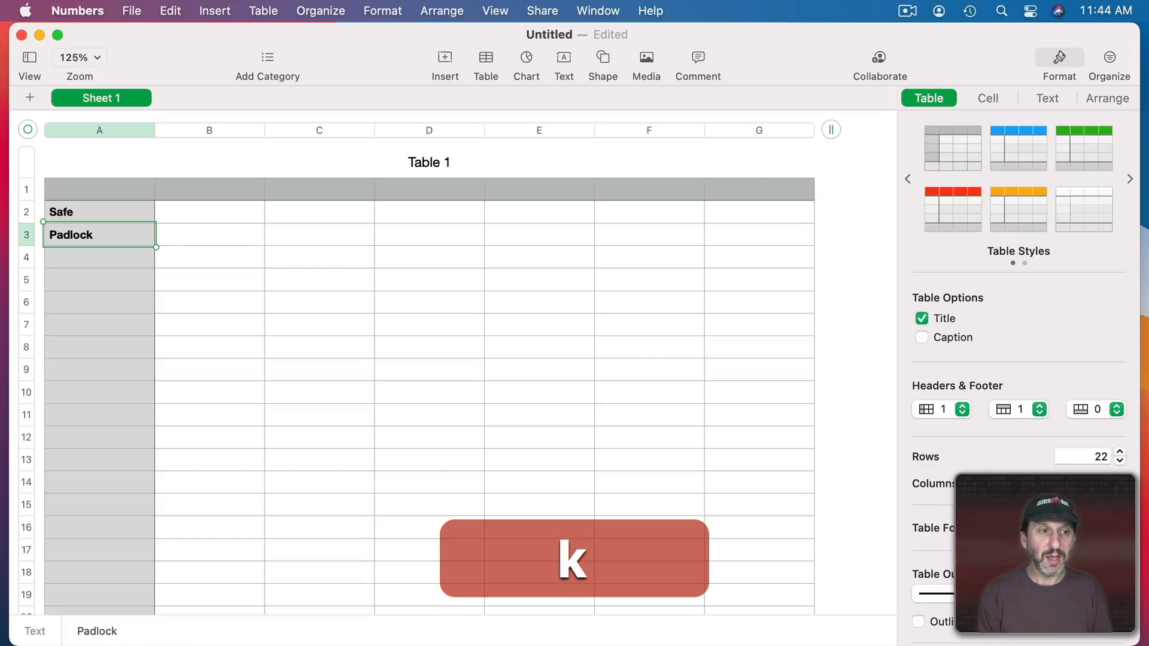
pyautogui.press('Return')
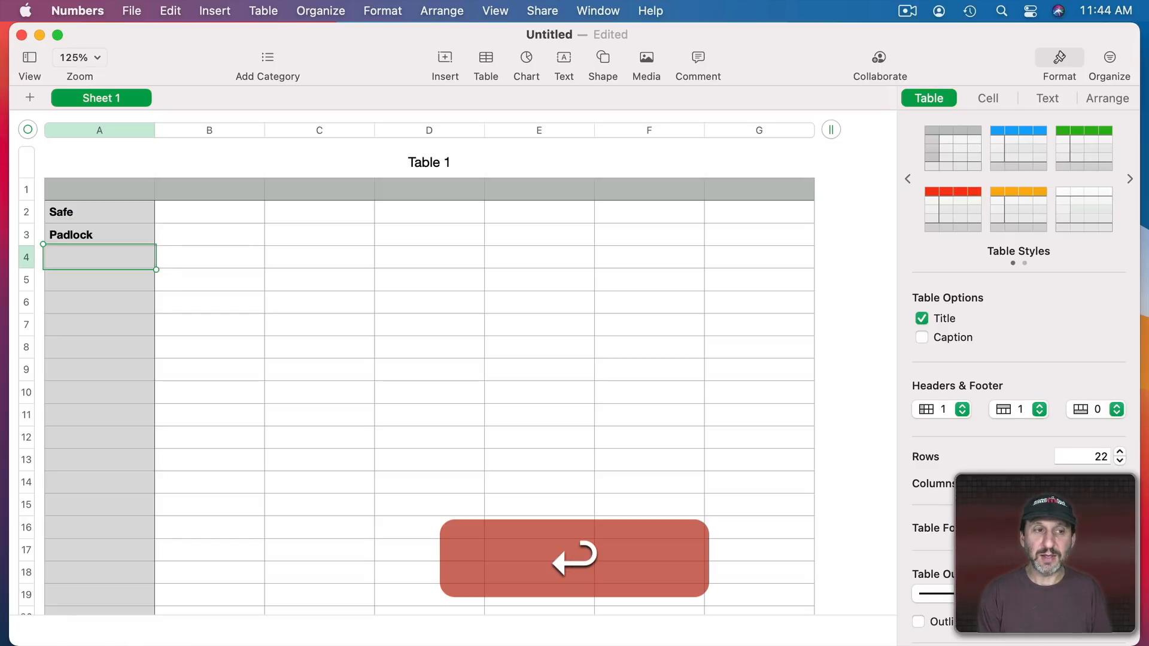
pyautogui.press('Right')
pyautogui.press('Up')
pyautogui.press('Up')
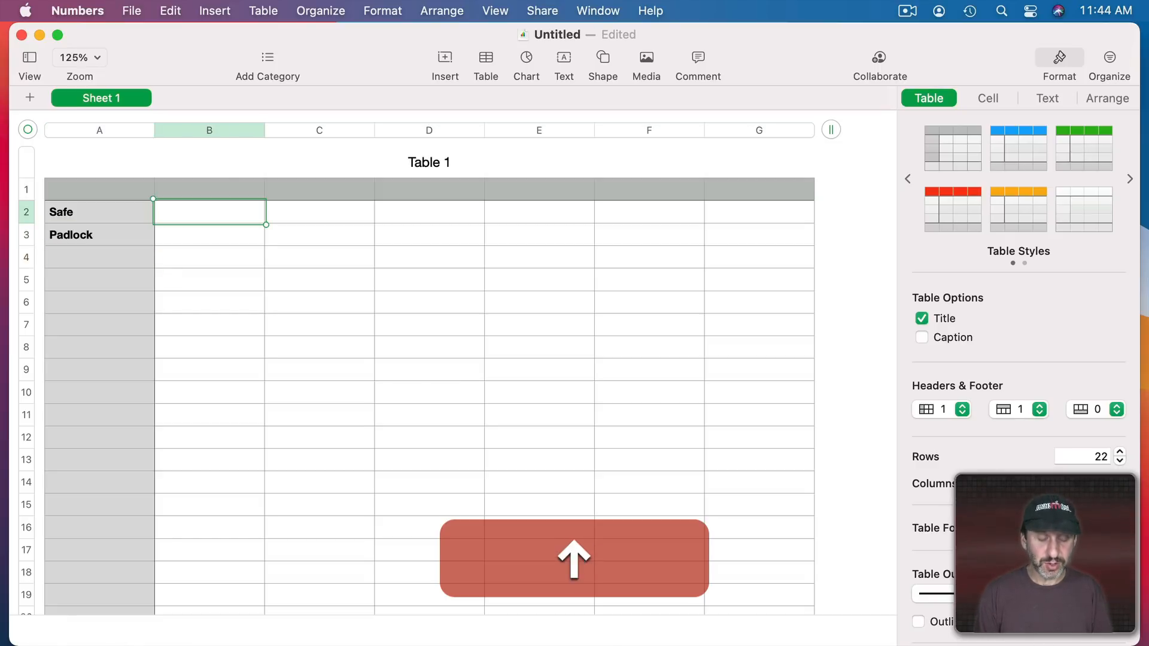
pyautogui.press('Return')
pyautogui.press('Return')
pyautogui.press('Up')
pyautogui.press('Up')
pyautogui.press('Up')
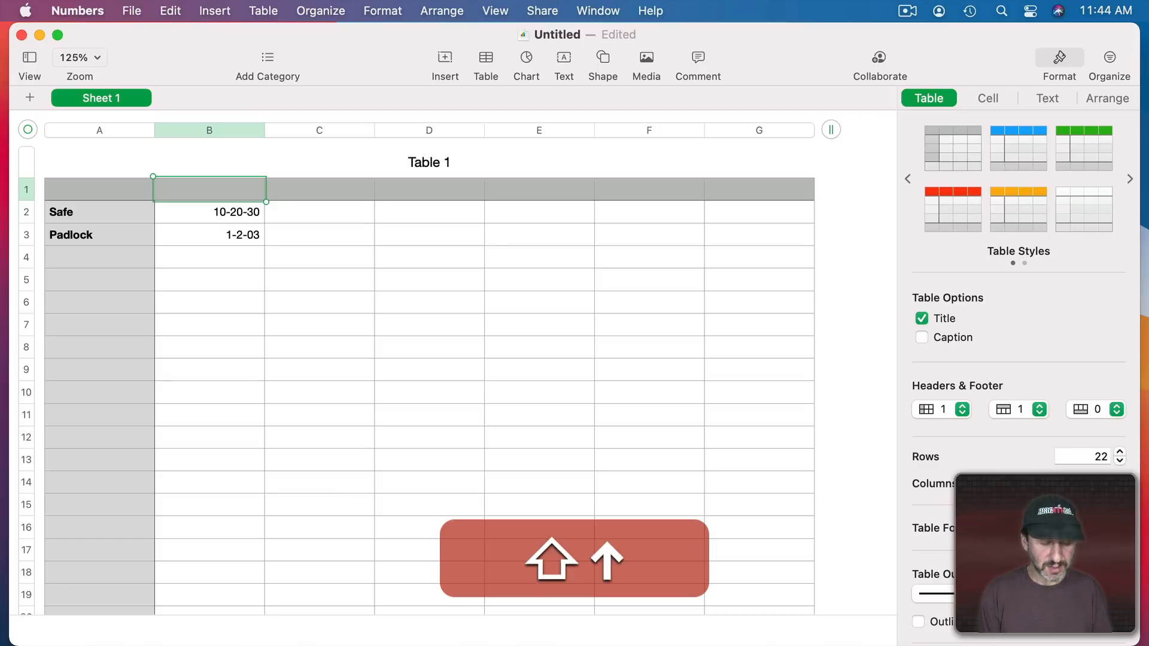
# Add the headers Item, Code and Notes, and trim the table to three columns
pyautogui.write('Code')
pyautogui.press('Right')
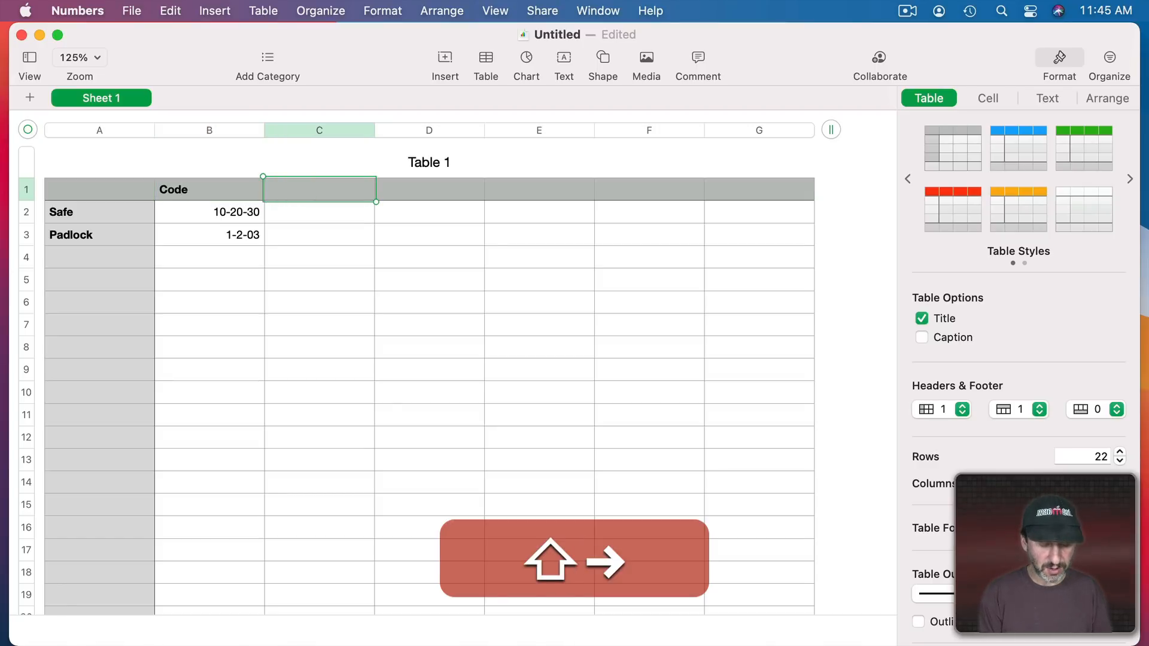
pyautogui.write('Notes')
pyautogui.press('Left')
pyautogui.press('Left')
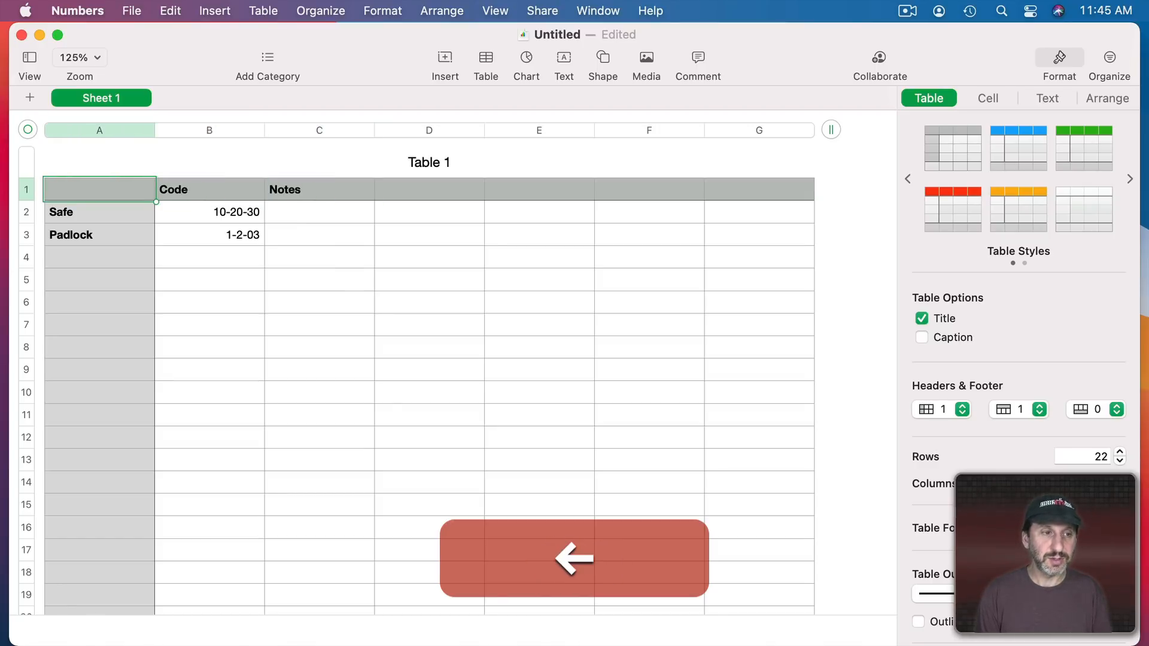
pyautogui.write('Item')
pyautogui.press('Return')
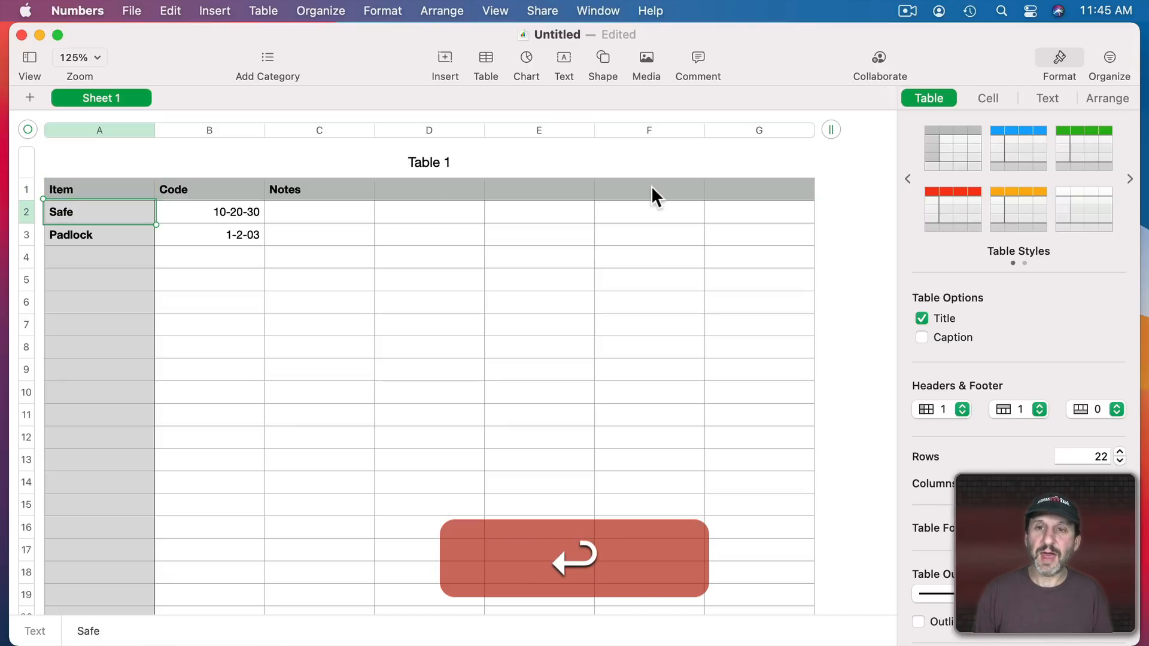
pyautogui.moveTo(831, 129); pyautogui.dragTo(440, 131)
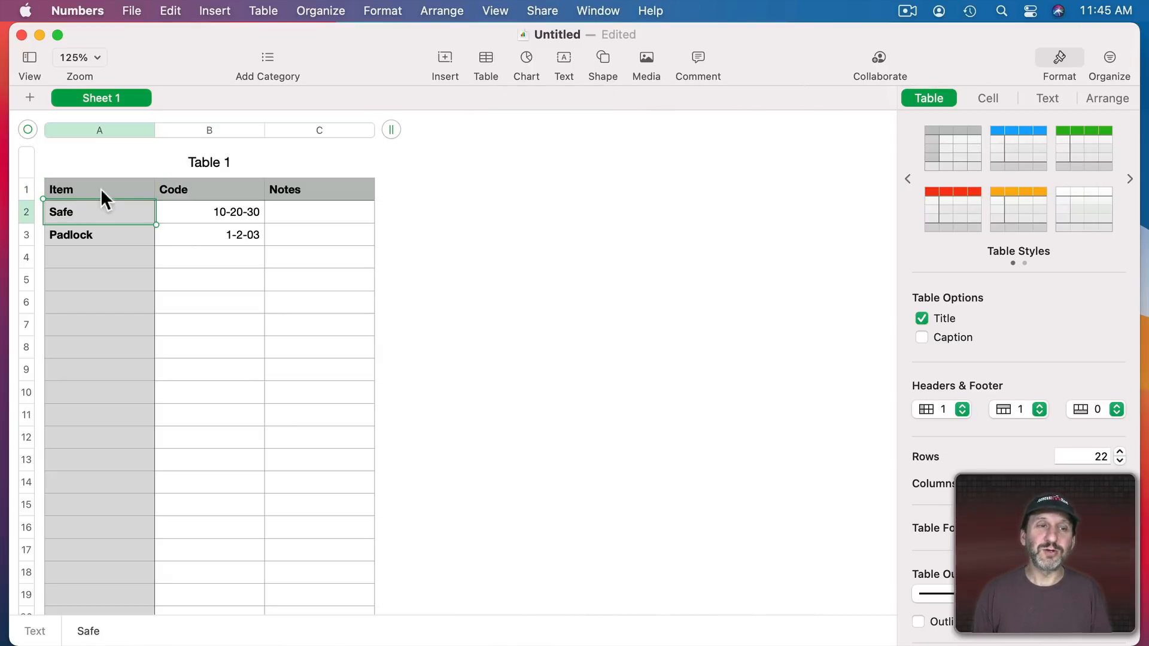
# Save the spreadsheet as 'Secure Notes' in the iCloud Desktop folder
pyautogui.press('super+s')
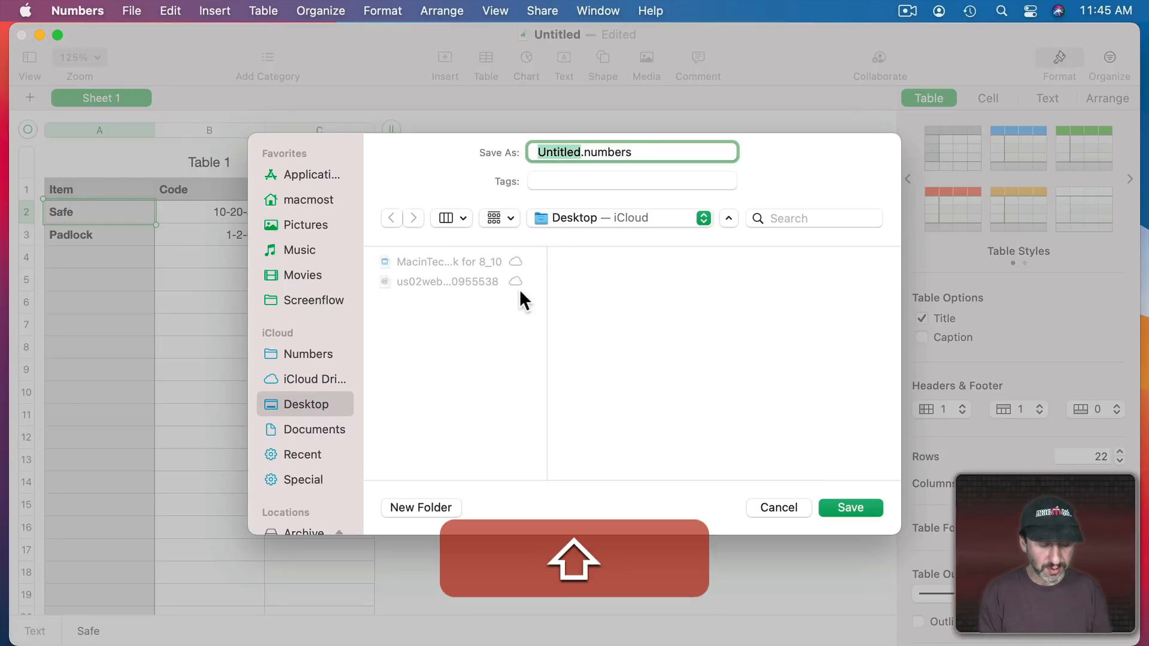
pyautogui.write('Secure Notes')
pyautogui.press('Return')
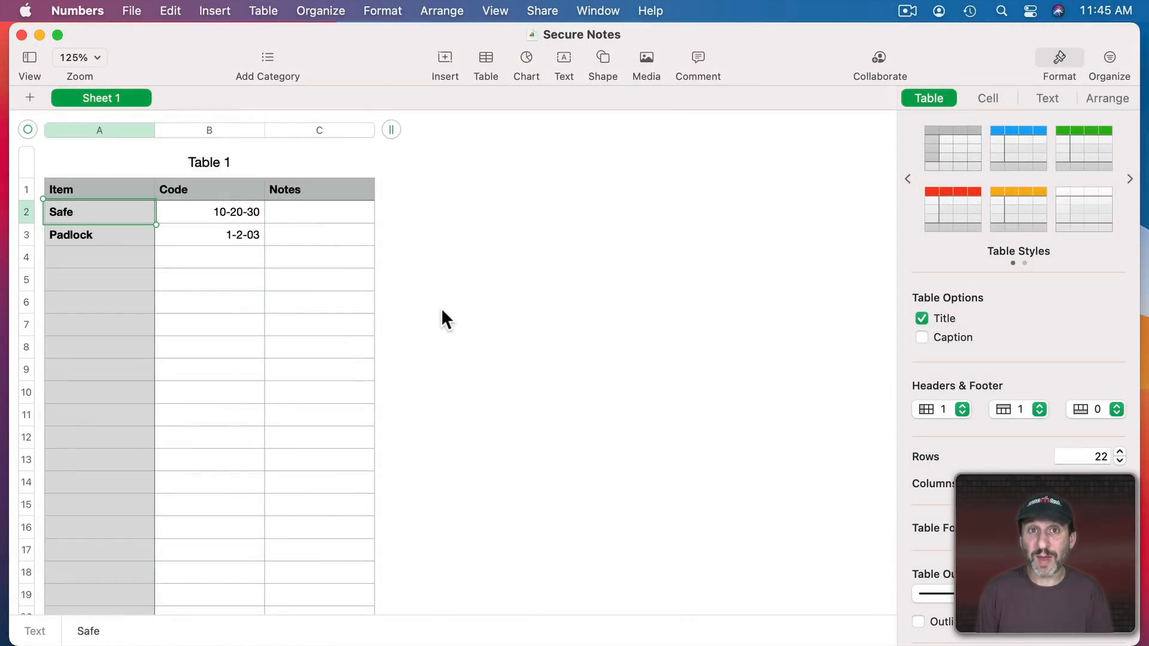
# Use File > Set Password to enter an opening password for the Secure Notes spreadsheet
pyautogui.click(132, 11)
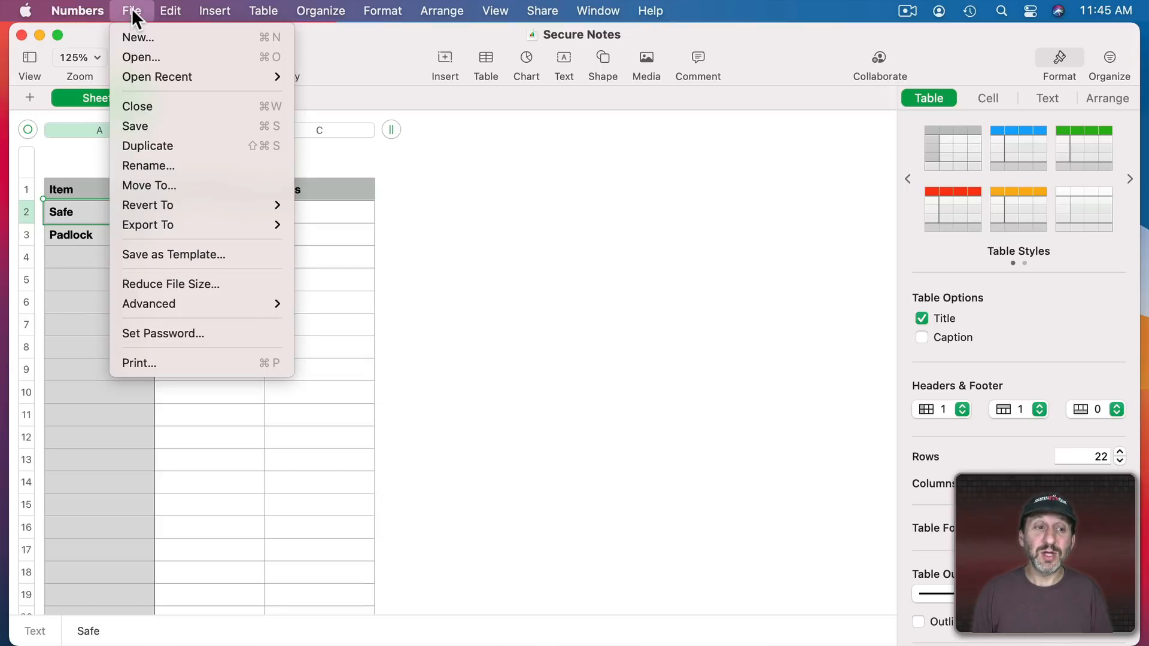
pyautogui.click(174, 333)
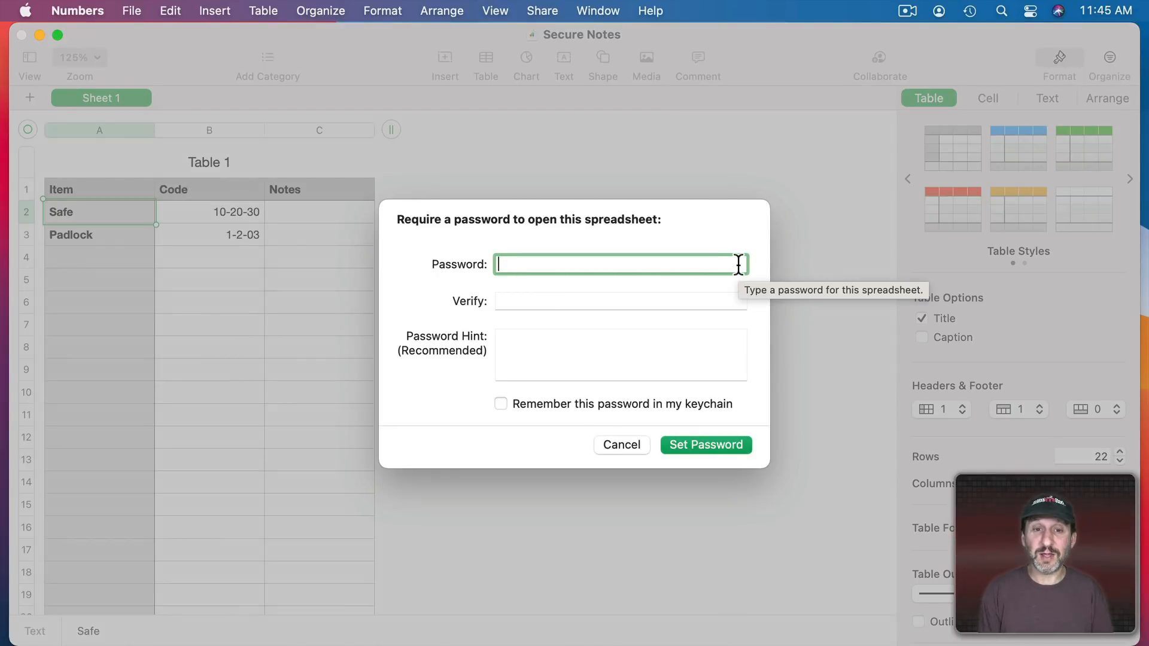
pyautogui.press('Tab')
pyautogui.press('Tab')
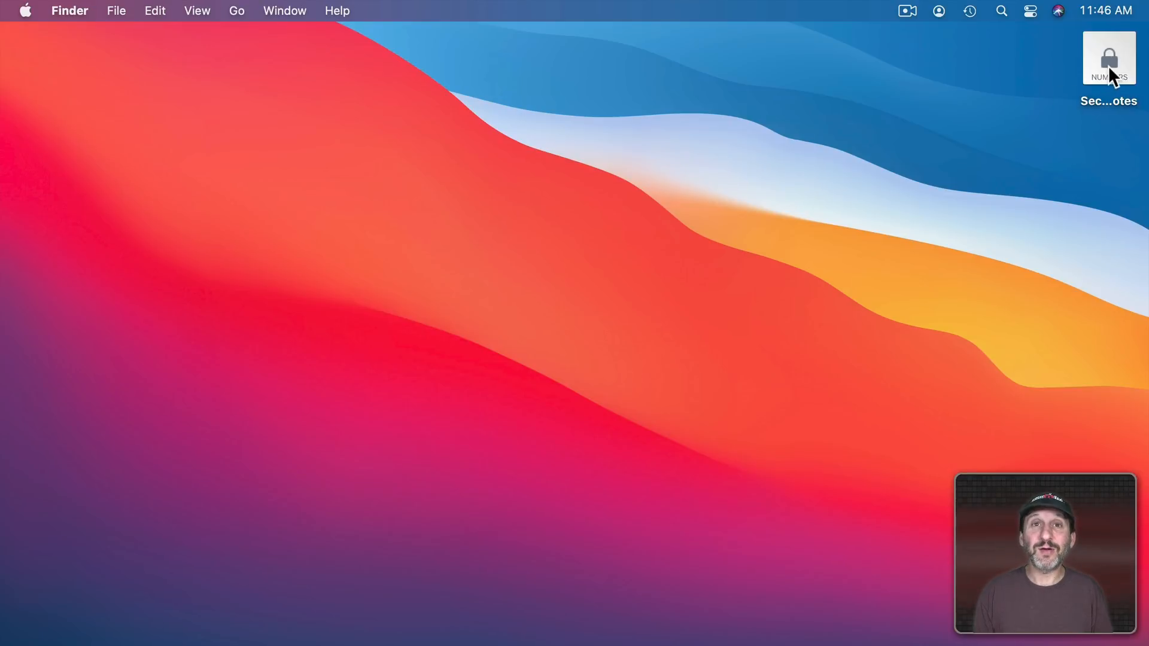
# Reopen the Secure Notes file from the desktop and submit its password to unlock it
pyautogui.doubleClick(1107, 67)
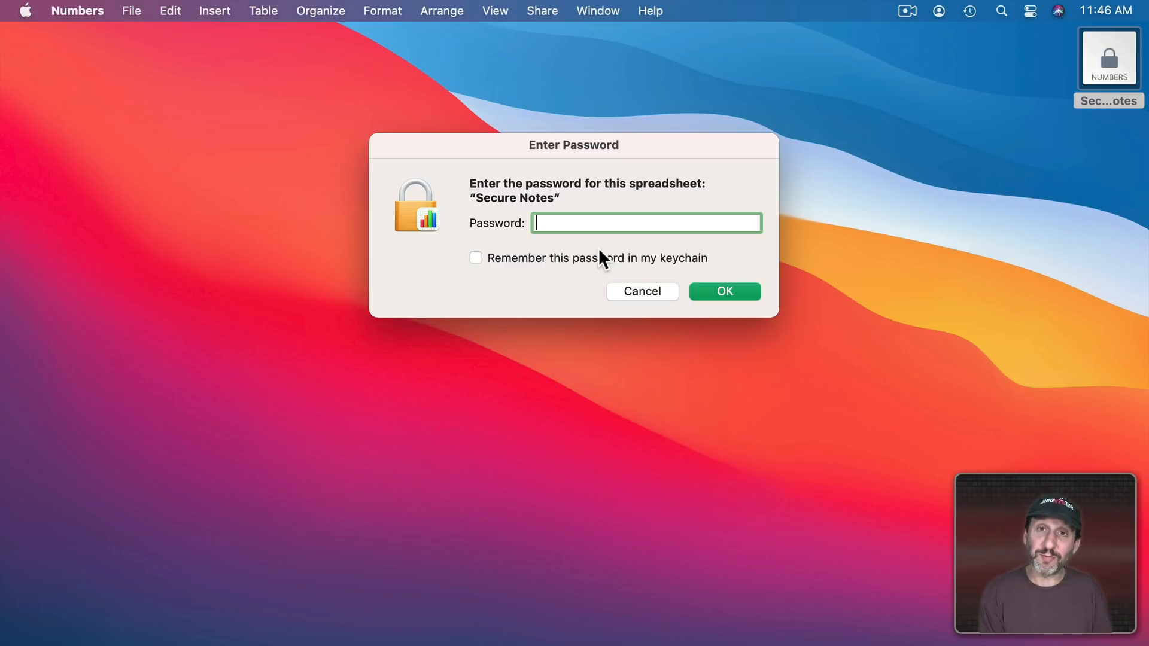
pyautogui.click(706, 286)
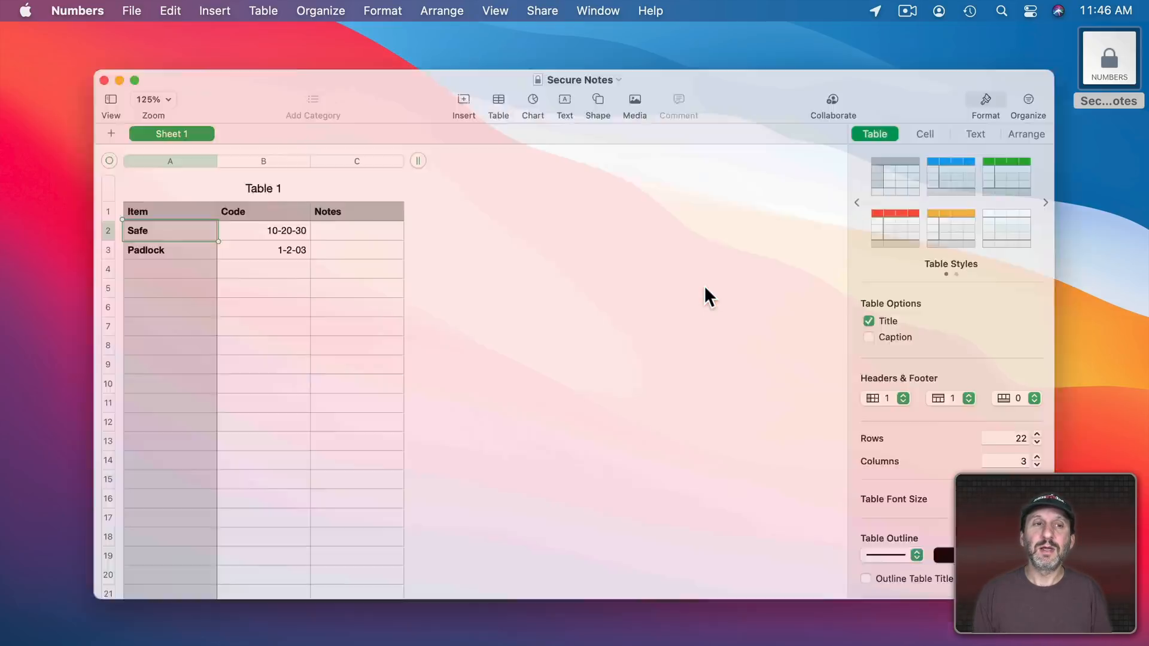